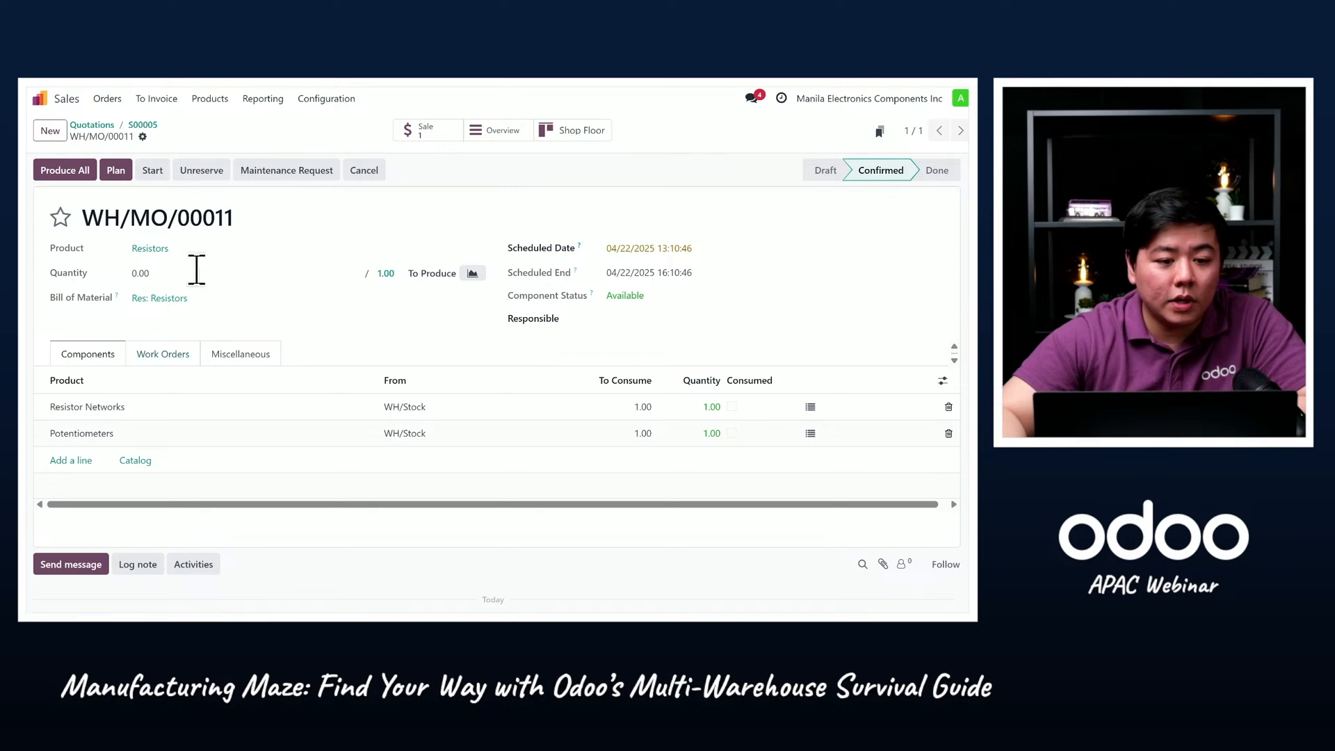
Step: Review the components' WH/Stock source location, work orders and miscellaneous details of manufacturing order WH/MO/00011
left_click(427, 409)
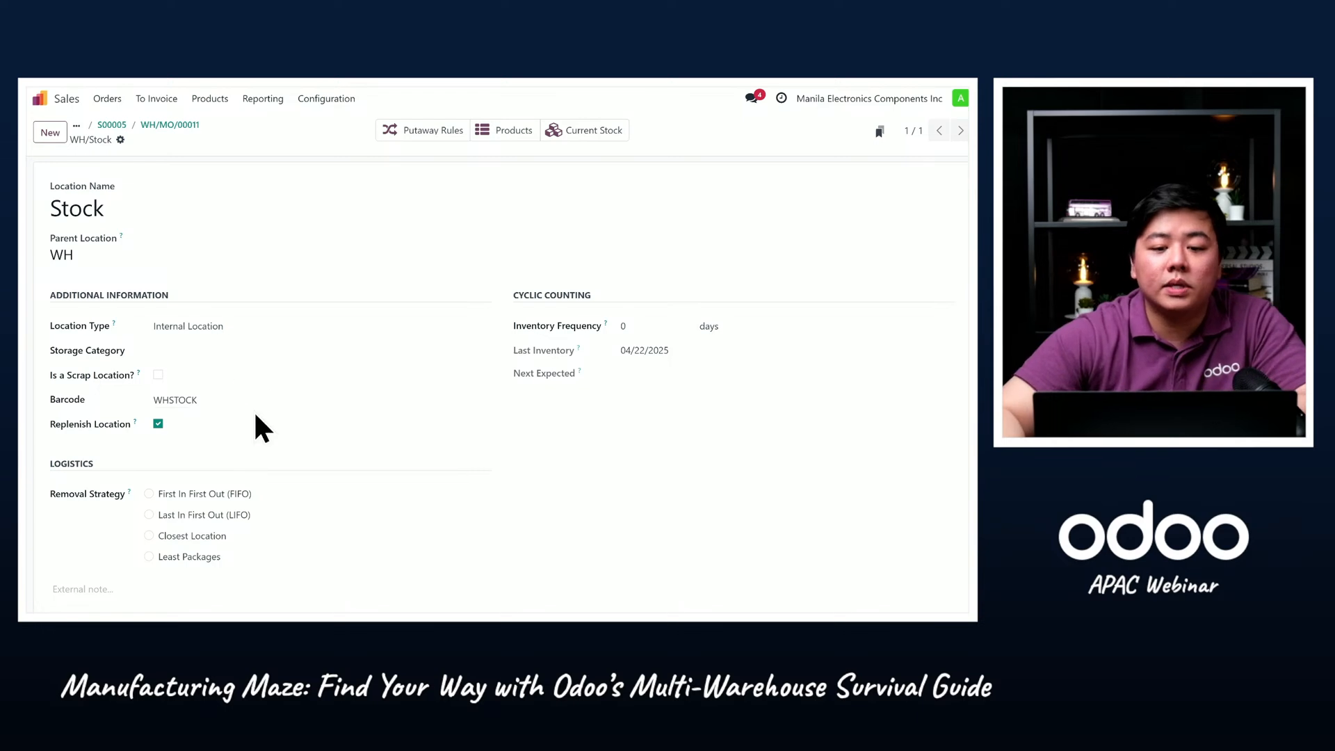
left_click(171, 127)
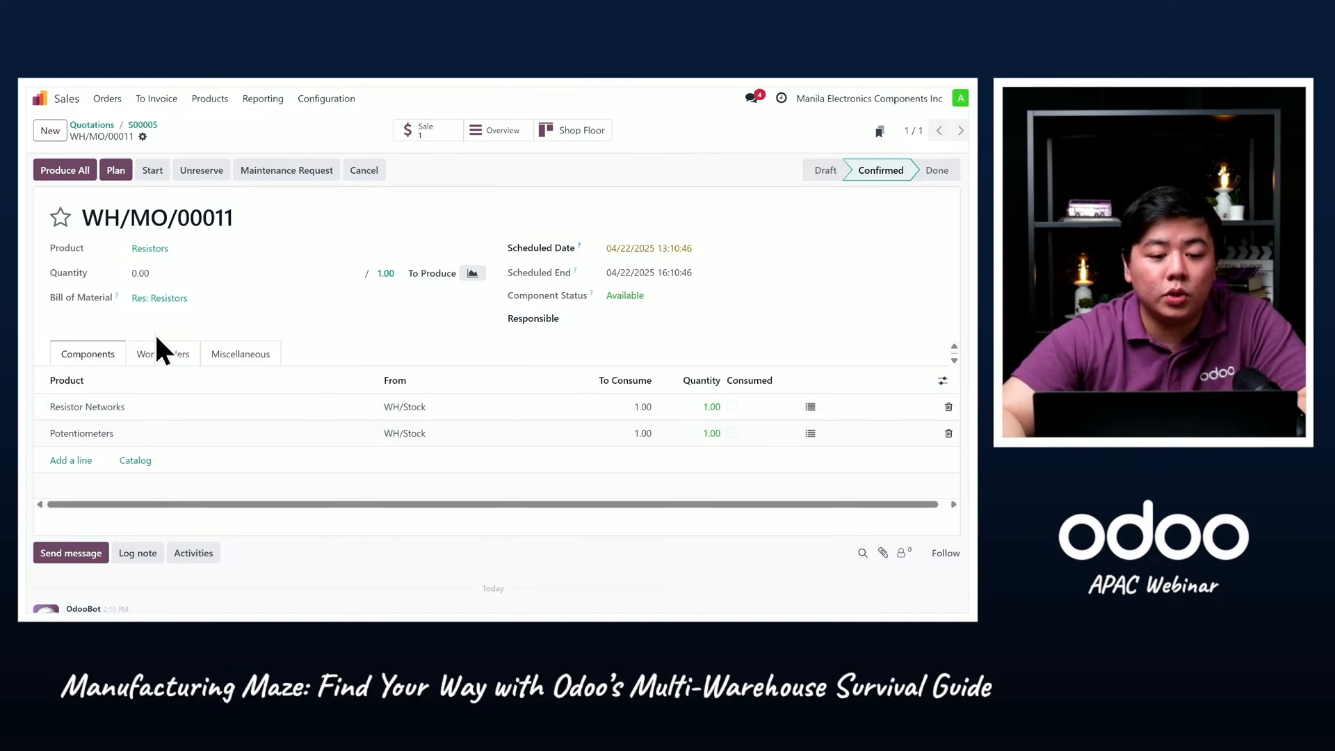
left_click(163, 356)
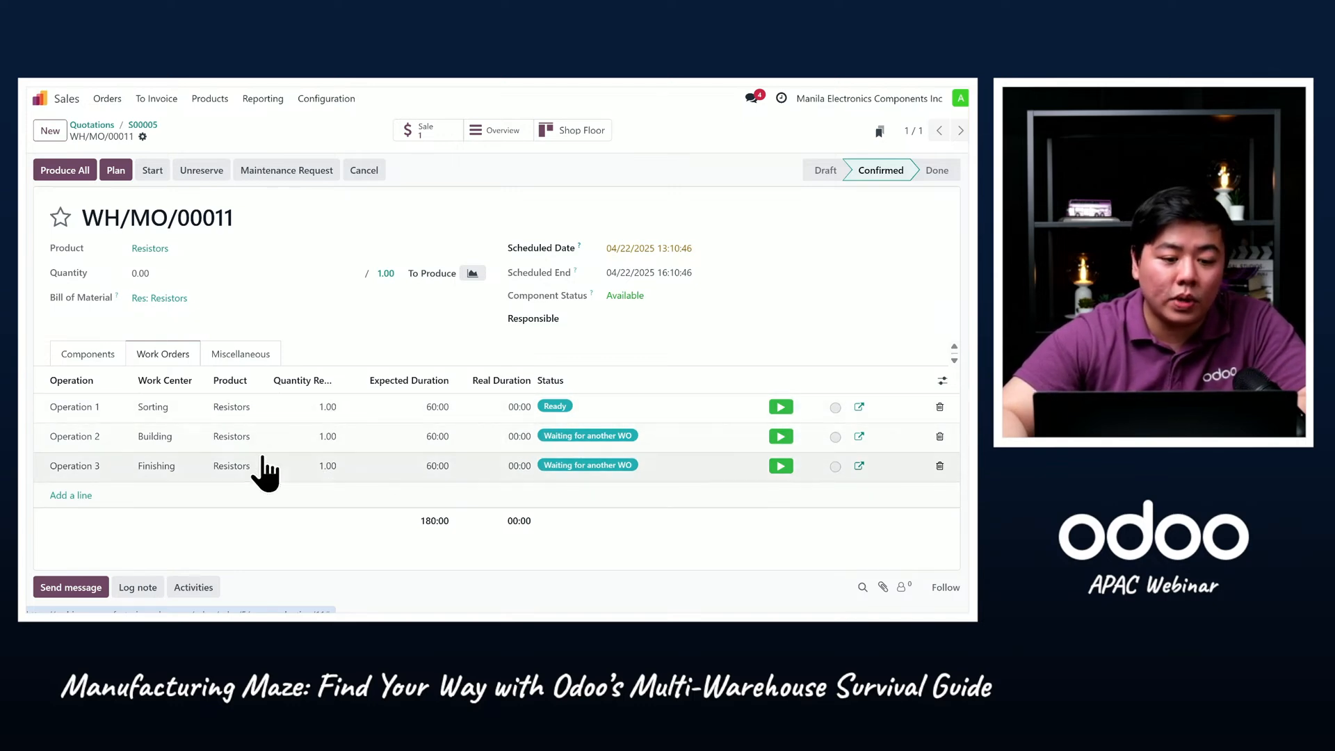
left_click(235, 356)
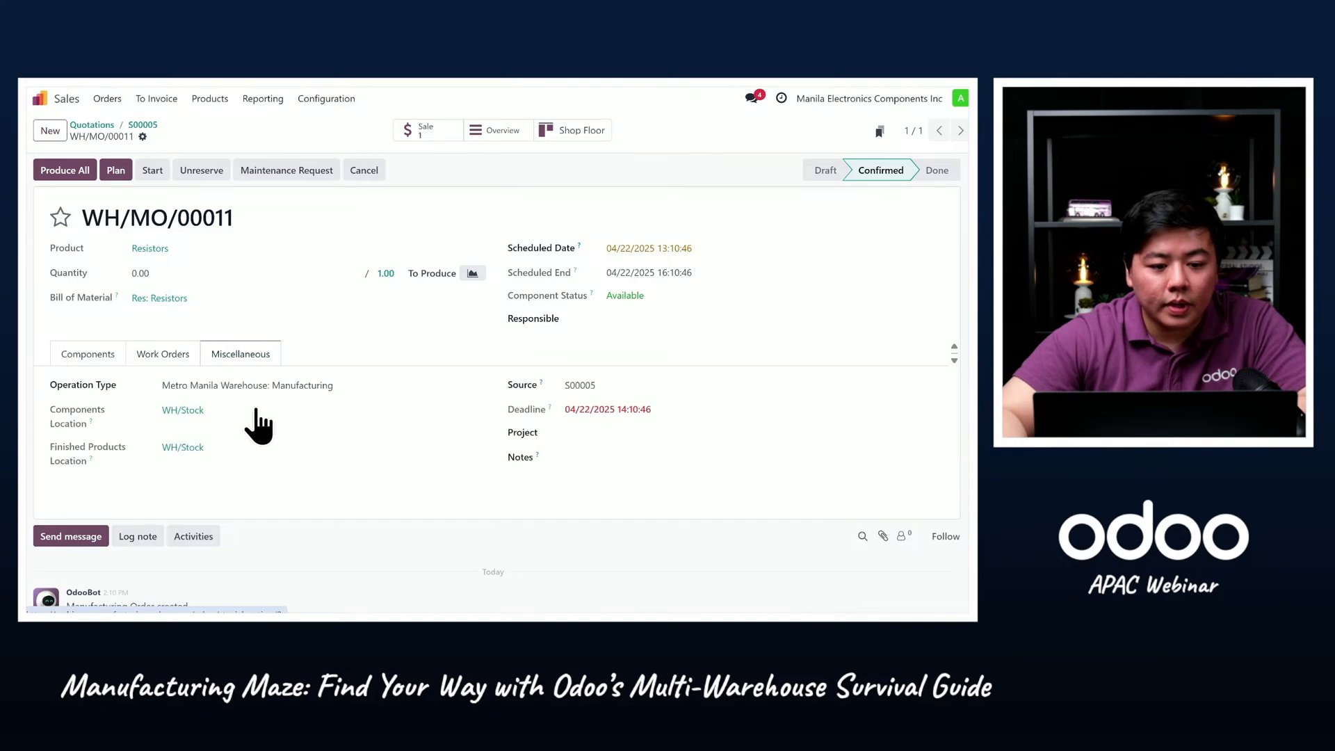
left_click(153, 358)
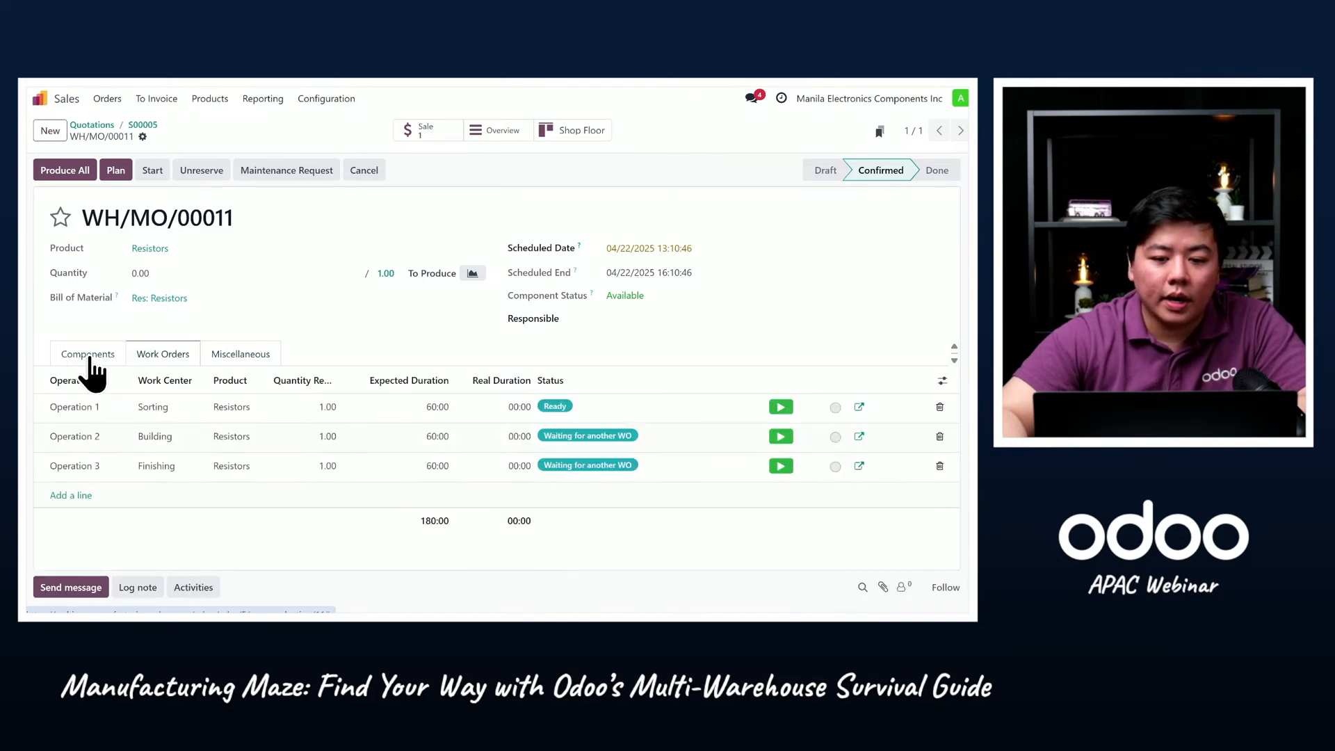
left_click(89, 356)
Step: Assign the available user as the person responsible for the manufacturing order and save the record
left_click(672, 320)
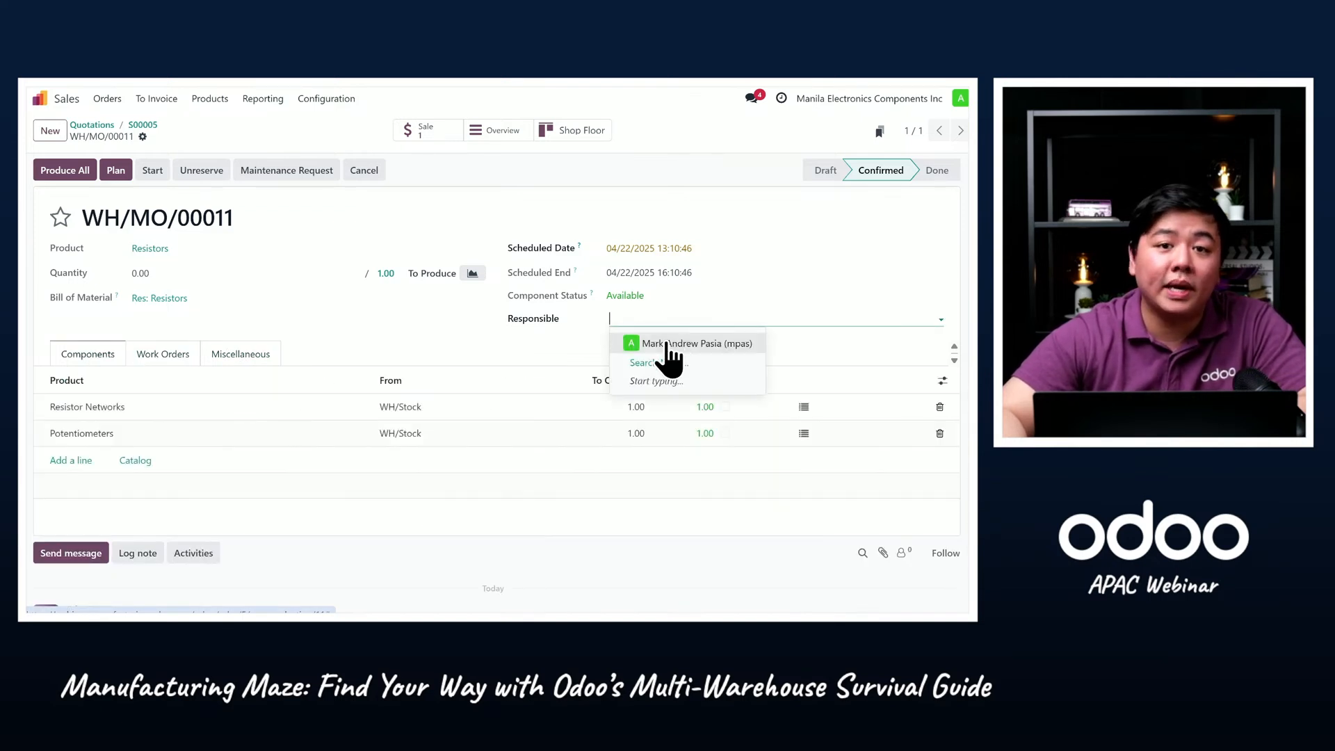
left_click(666, 343)
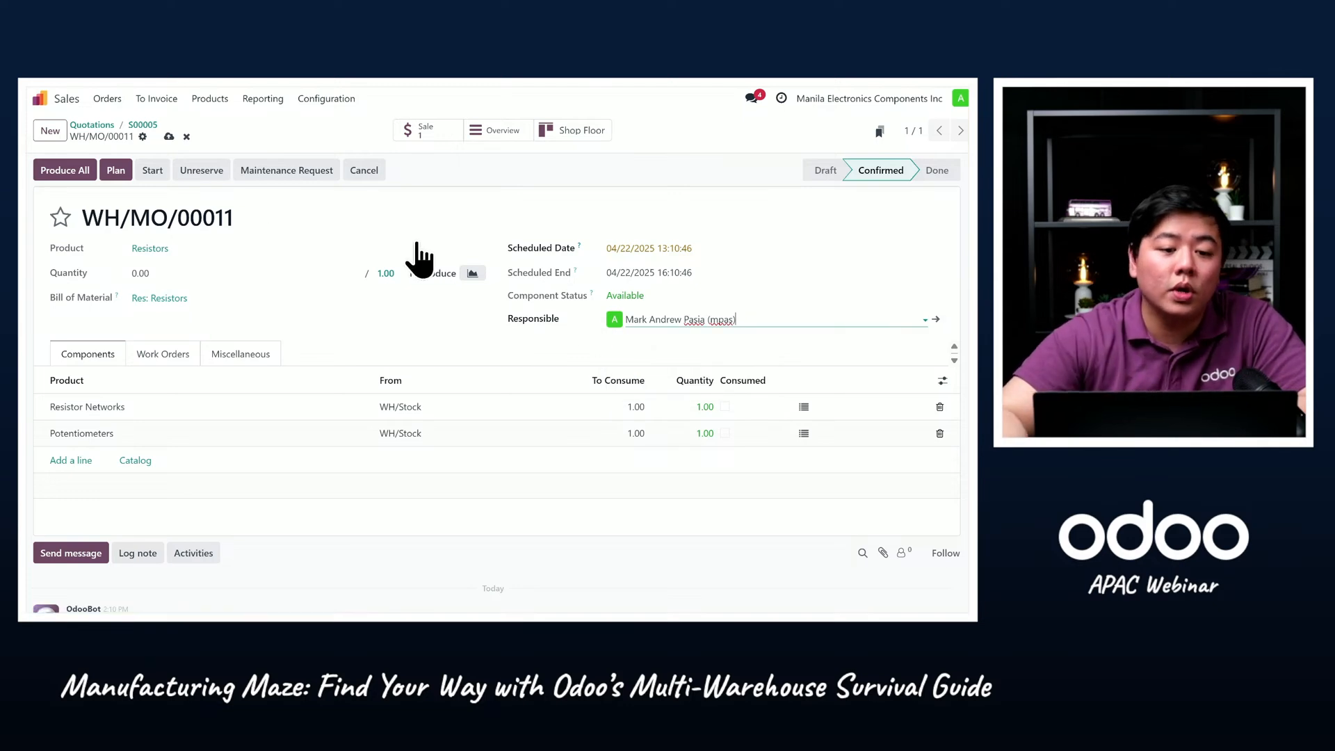
left_click(169, 137)
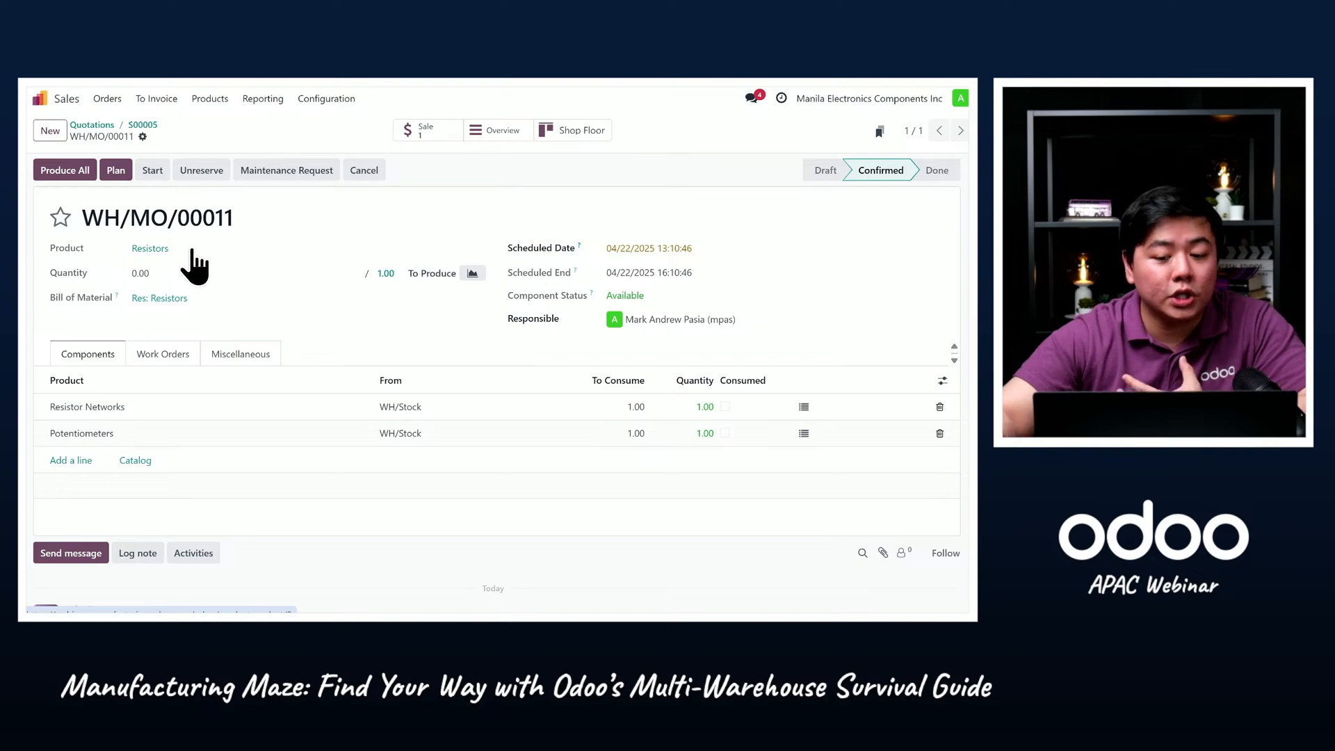
Step: Keep the proposed scheduled date, plan the manufacturing order, and check its work orders and components
left_click(704, 253)
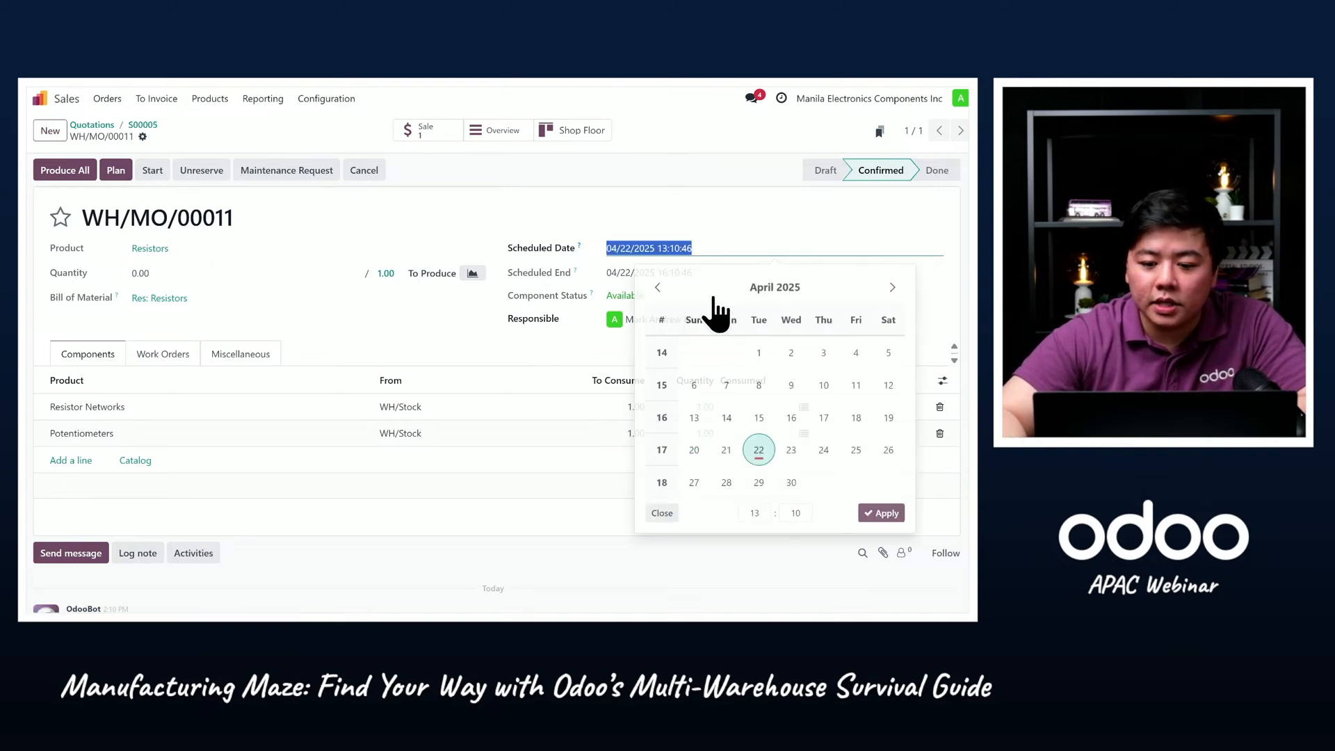
left_click(882, 513)
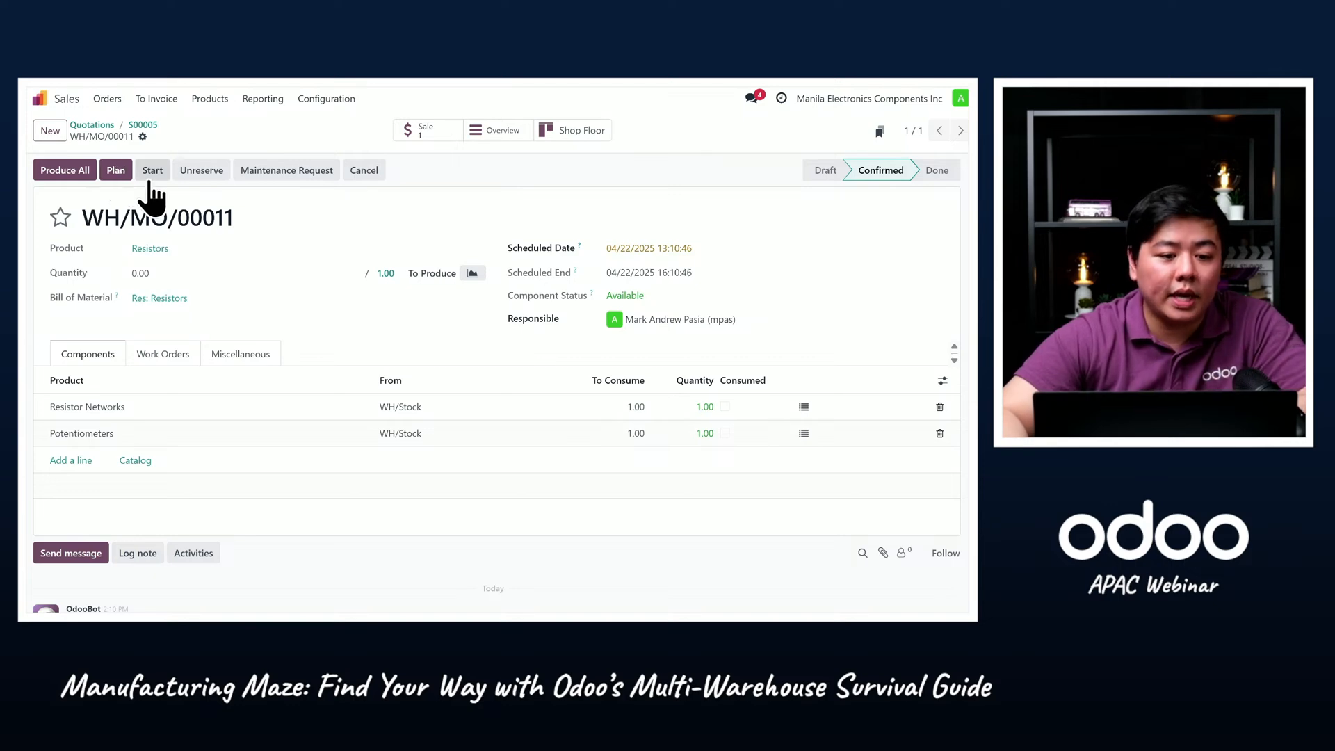
left_click(121, 175)
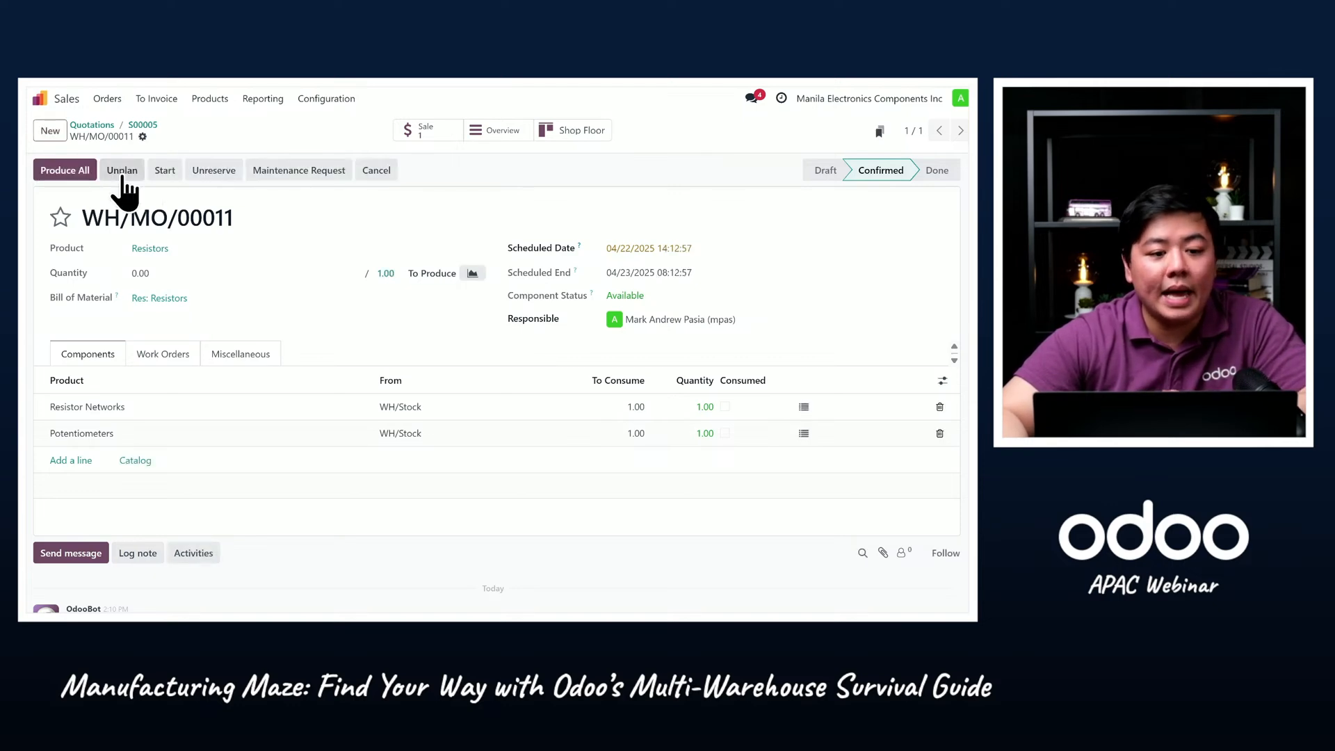
left_click(172, 353)
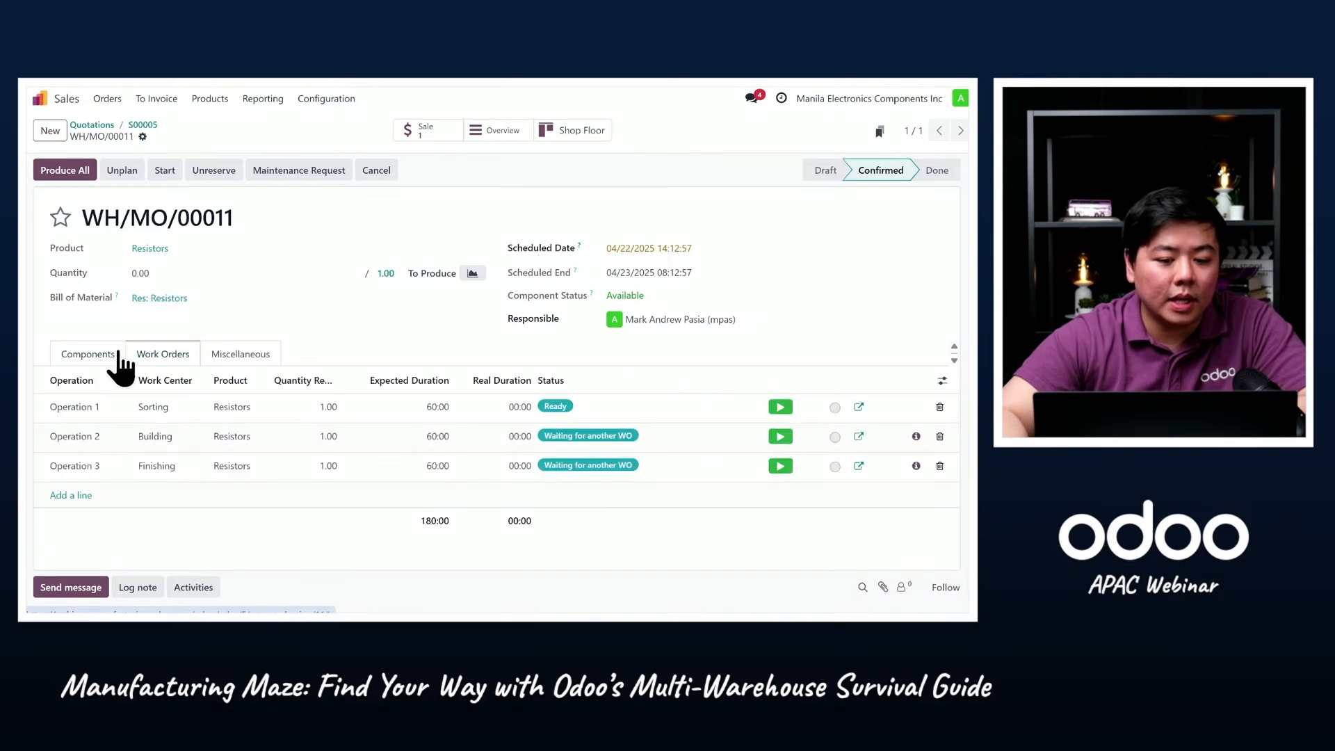
left_click(120, 354)
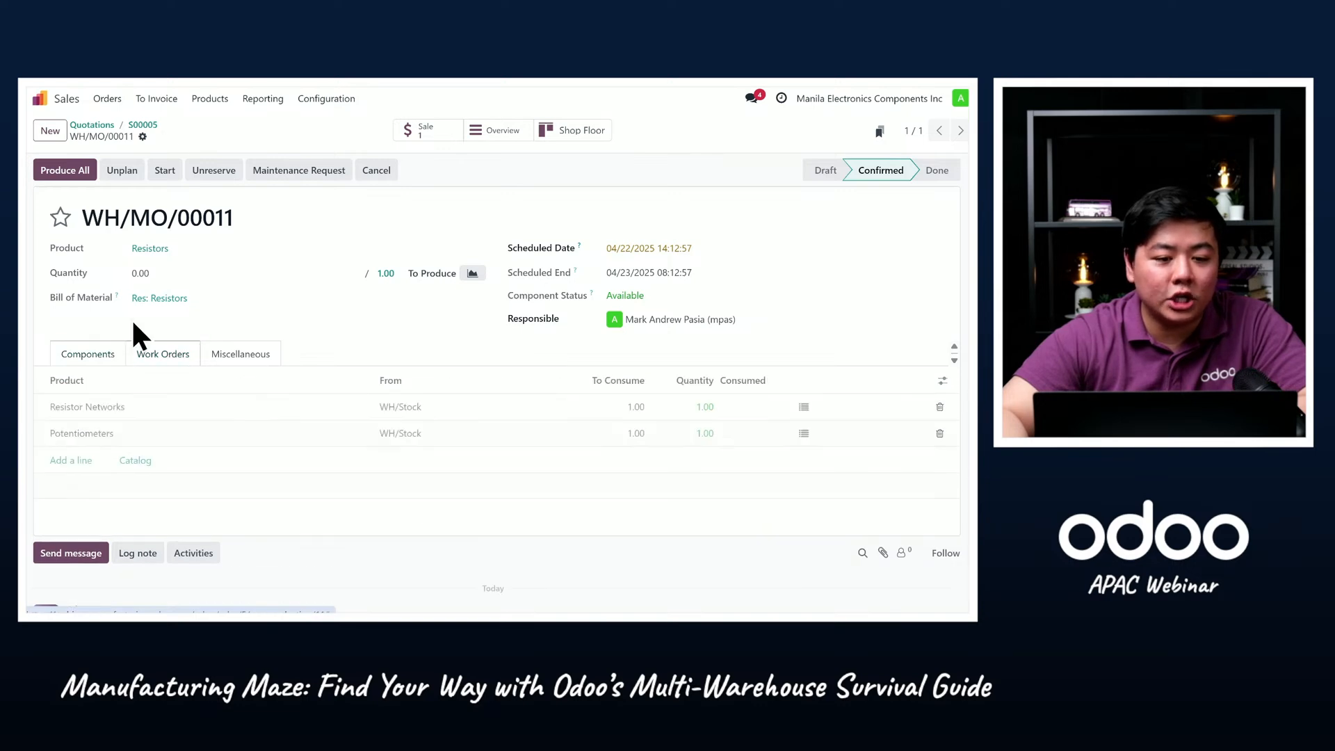
Step: Switch to the Manufacturing app, sort the manufacturing orders by reference in descending order, and open WH/MO/00011
left_click(76, 99)
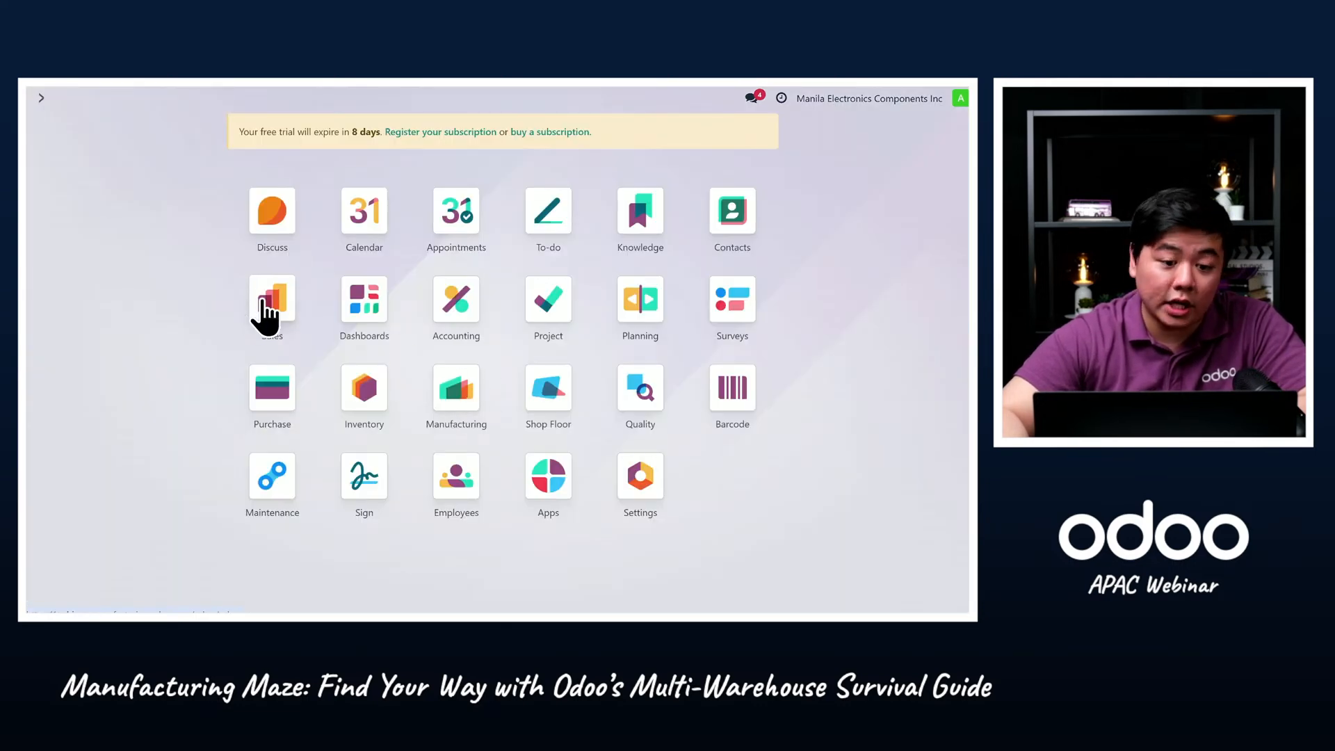
left_click(477, 396)
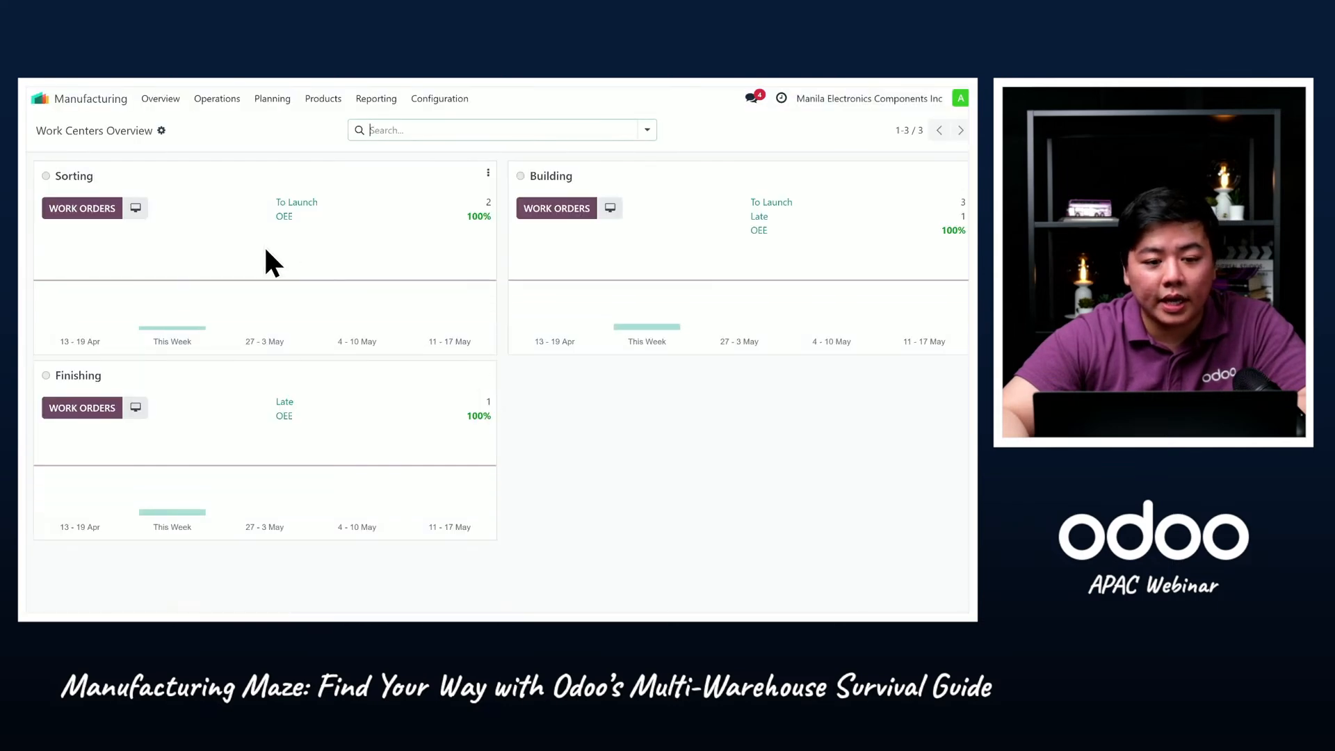
left_click(220, 103)
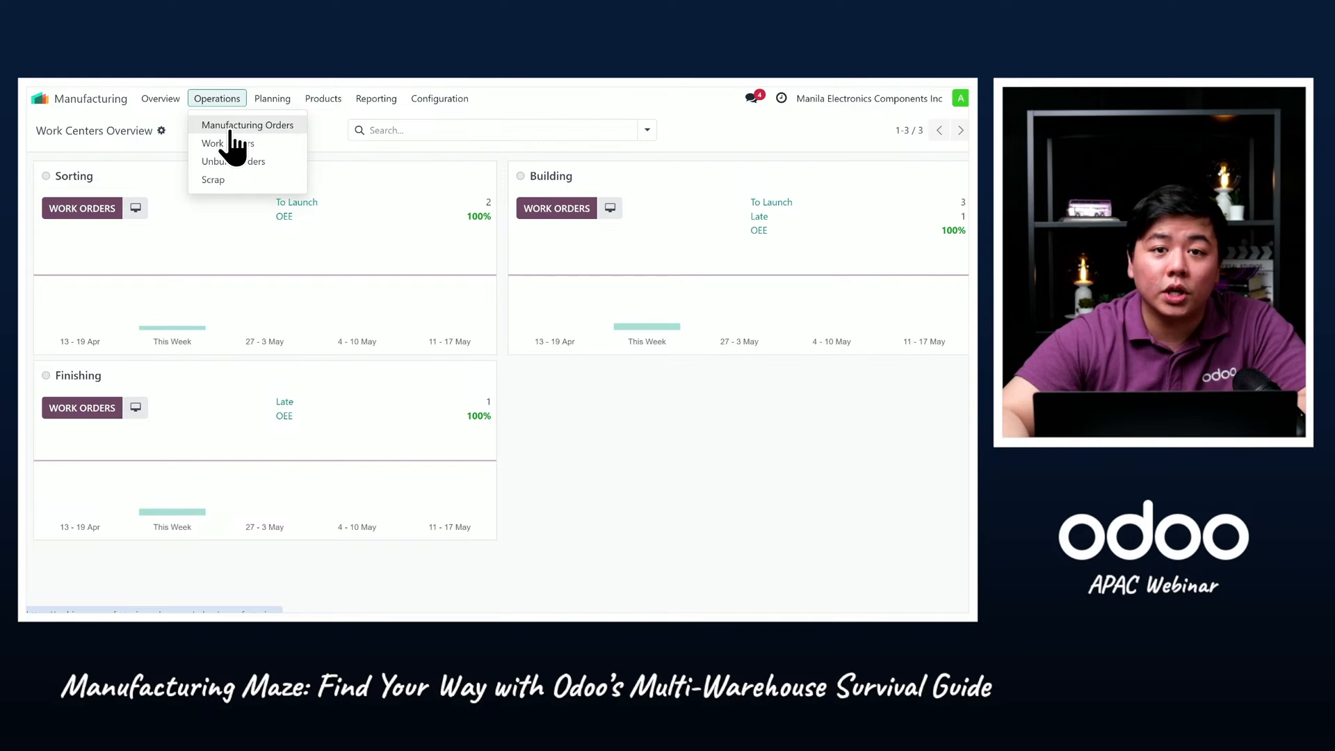
left_click(232, 129)
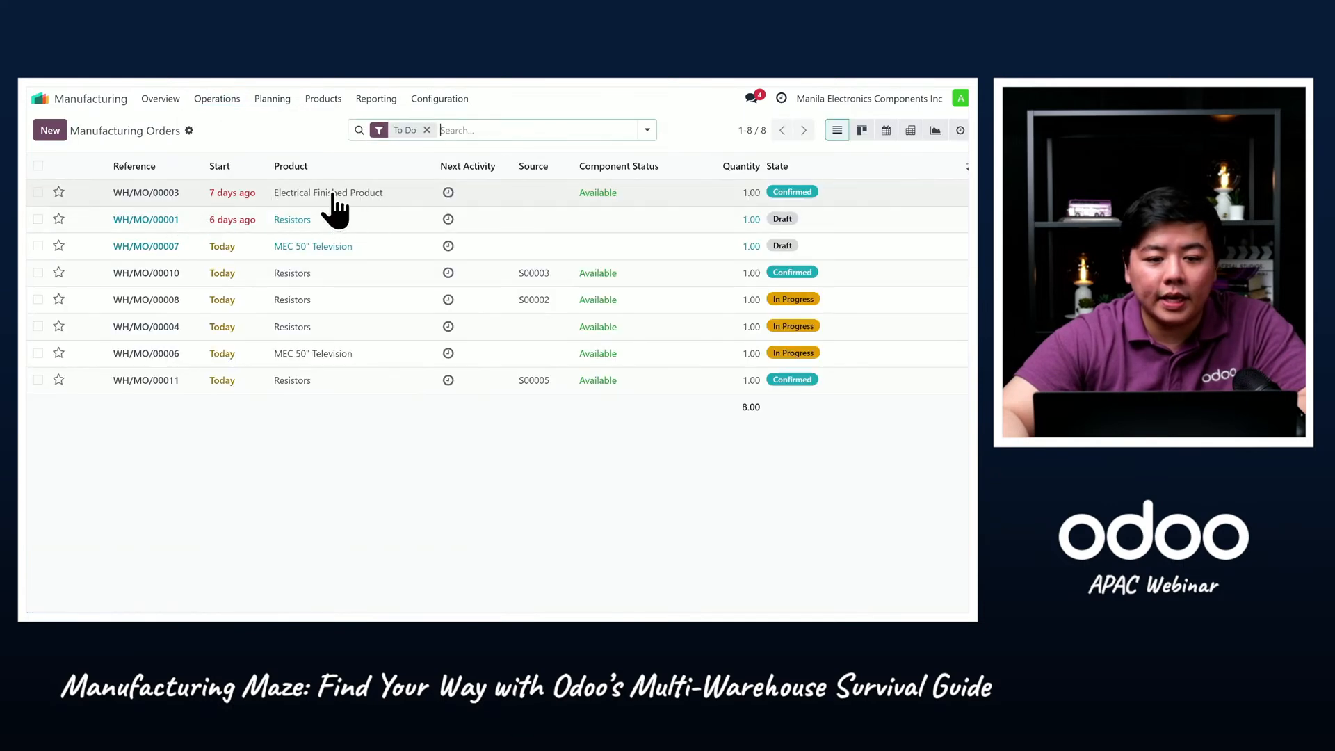
left_click(198, 170)
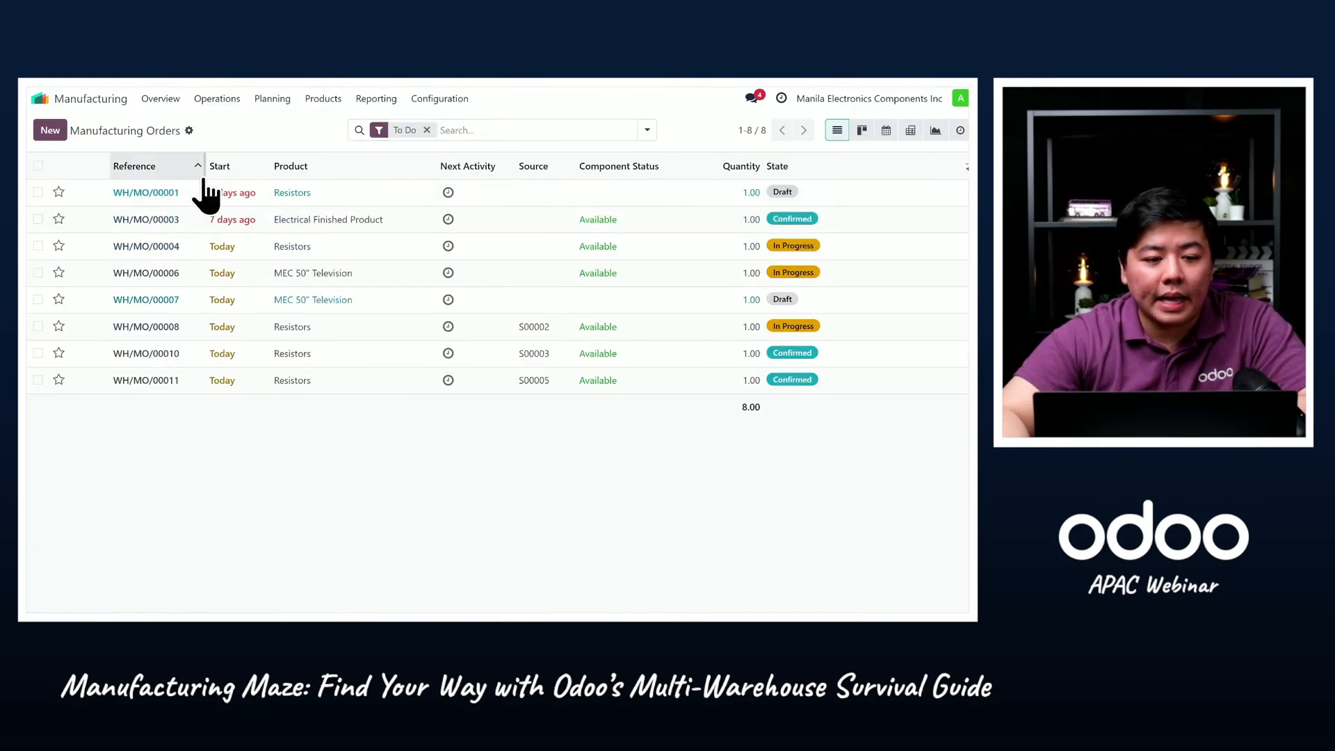
left_click(197, 173)
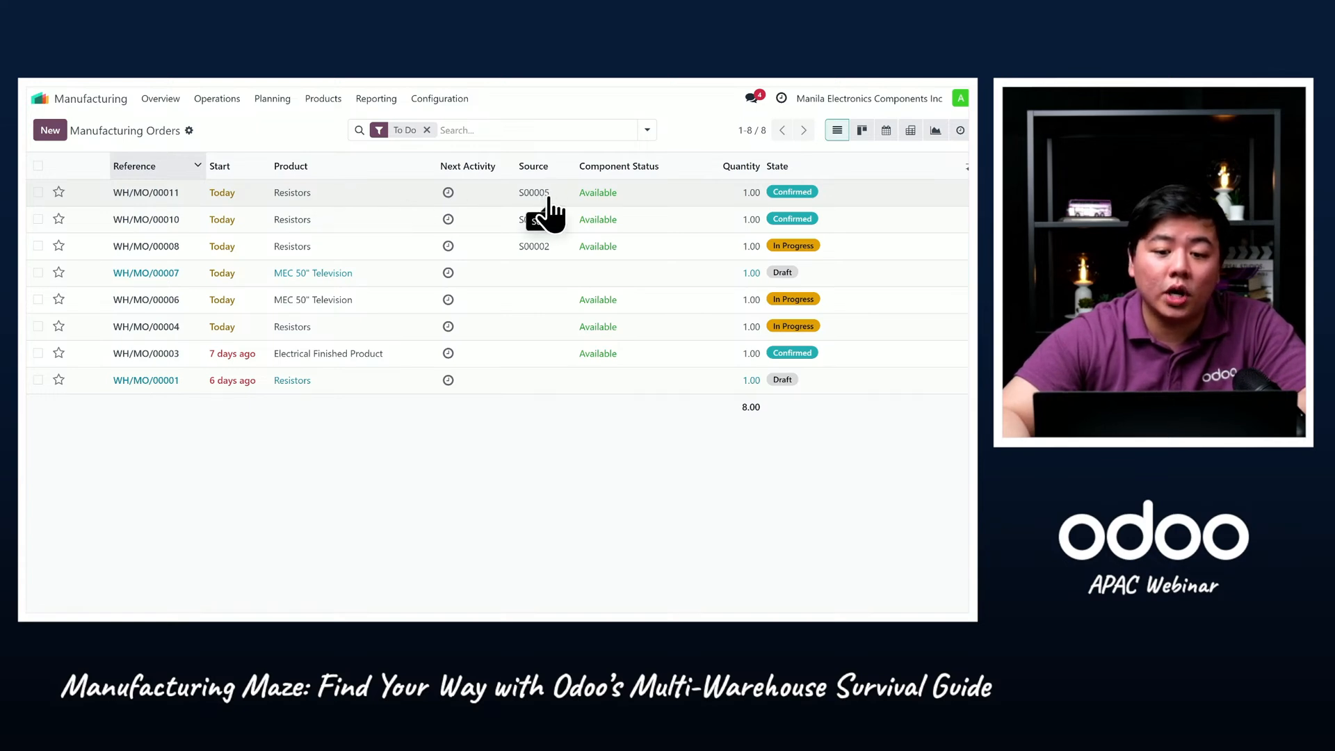
left_click(390, 193)
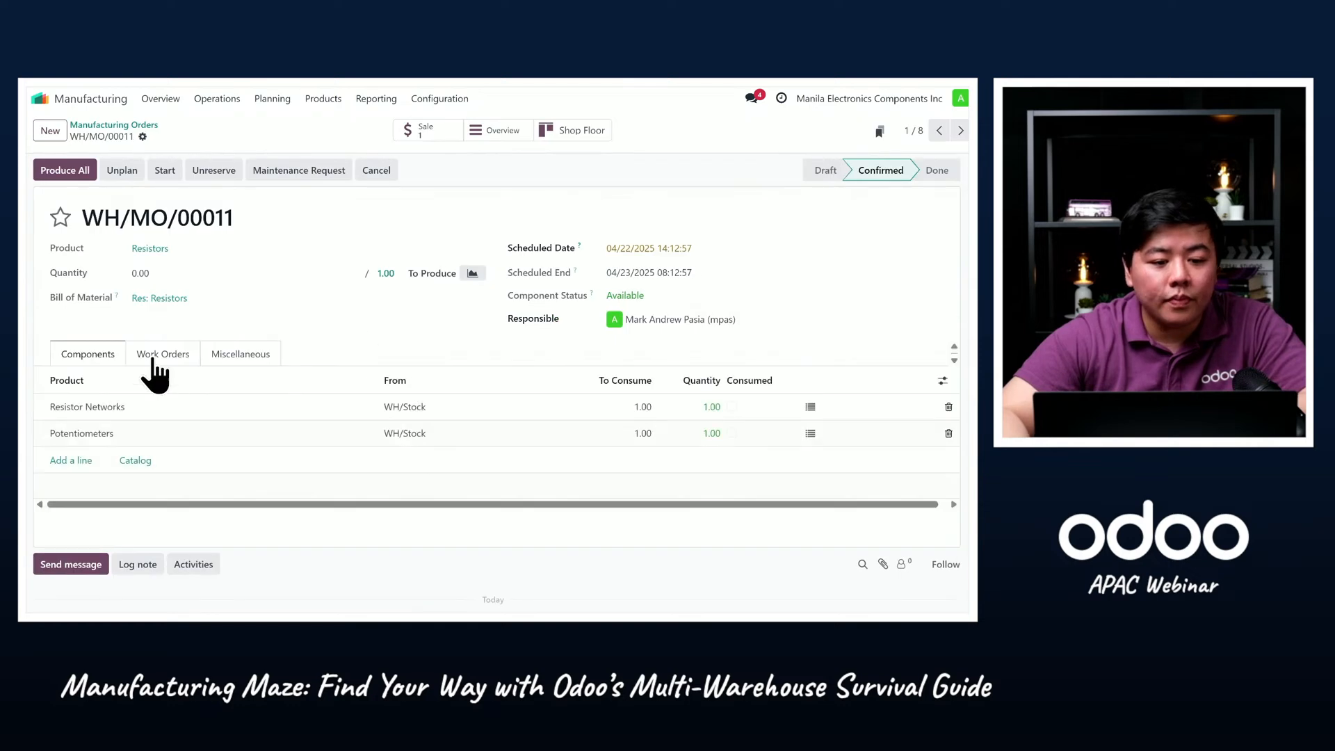
Step: Compare the components of the Resistors manufacturing order with its Sorting, Building and Finishing work orders
left_click(163, 354)
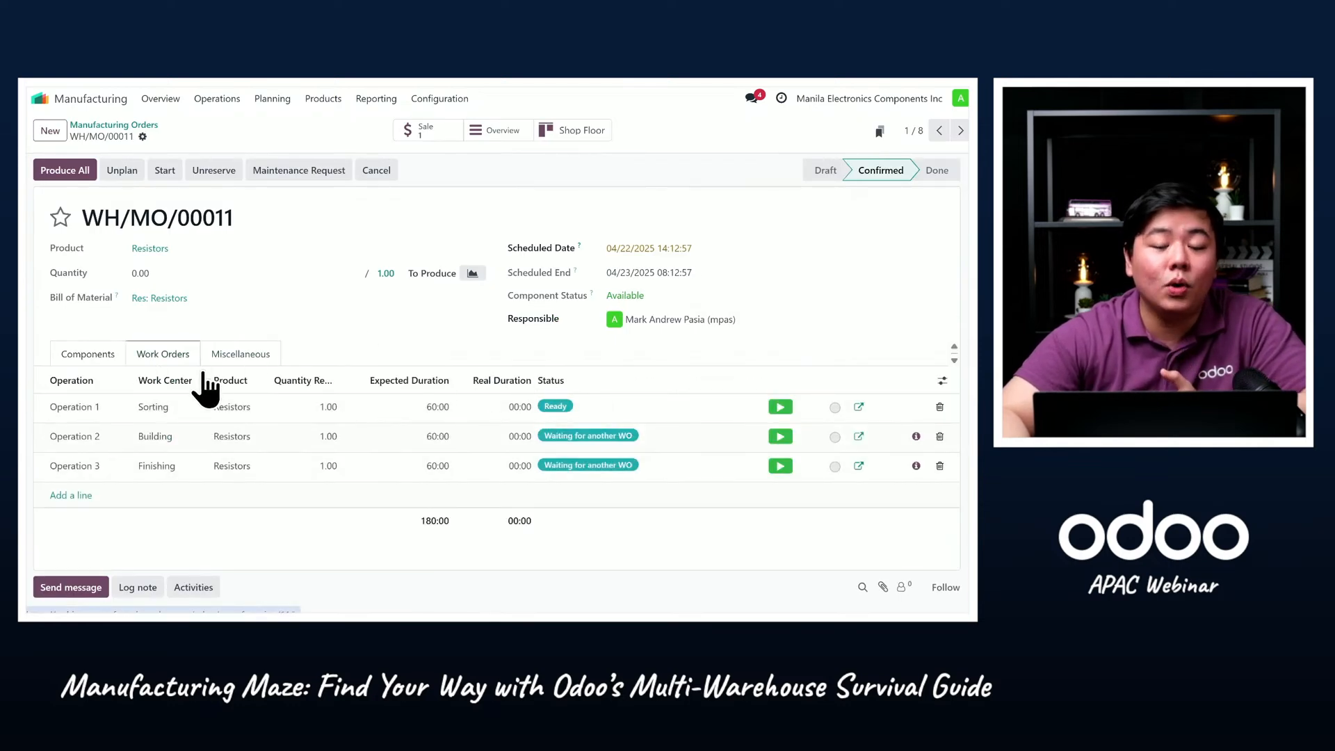
left_click(103, 354)
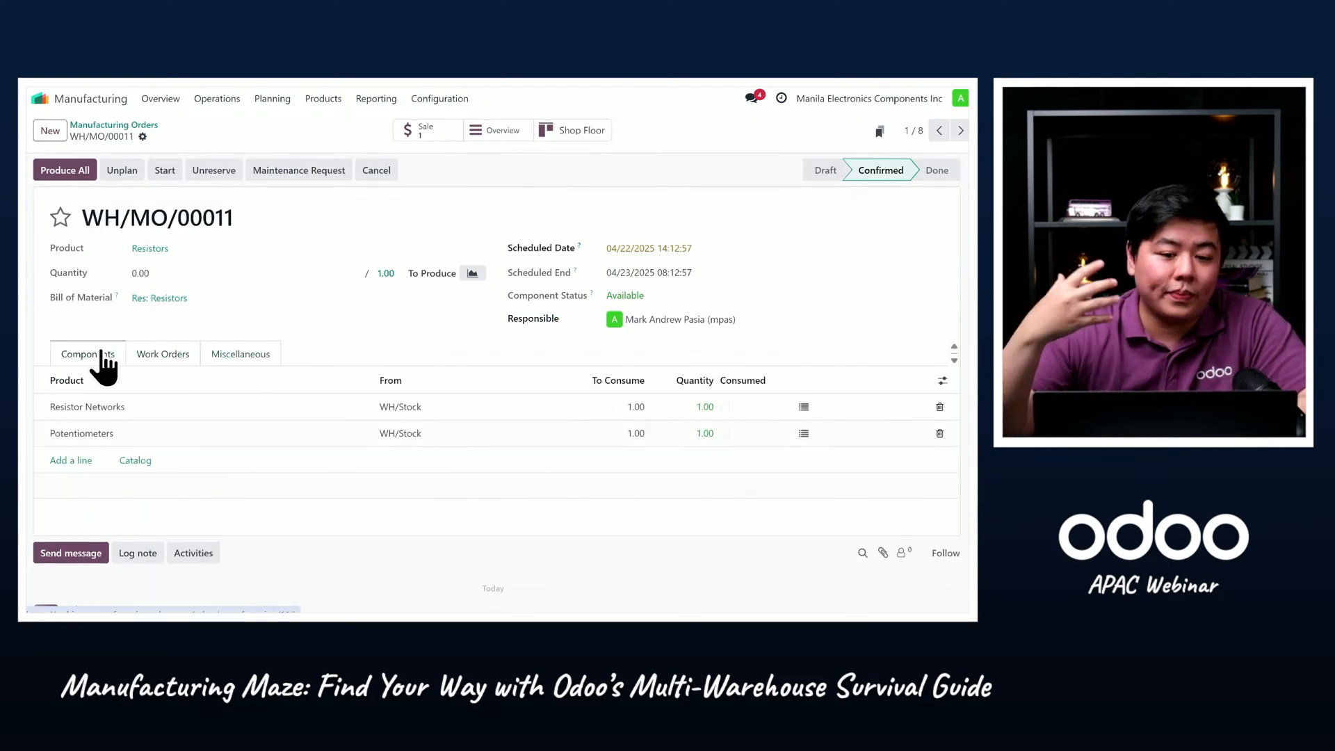
left_click(184, 355)
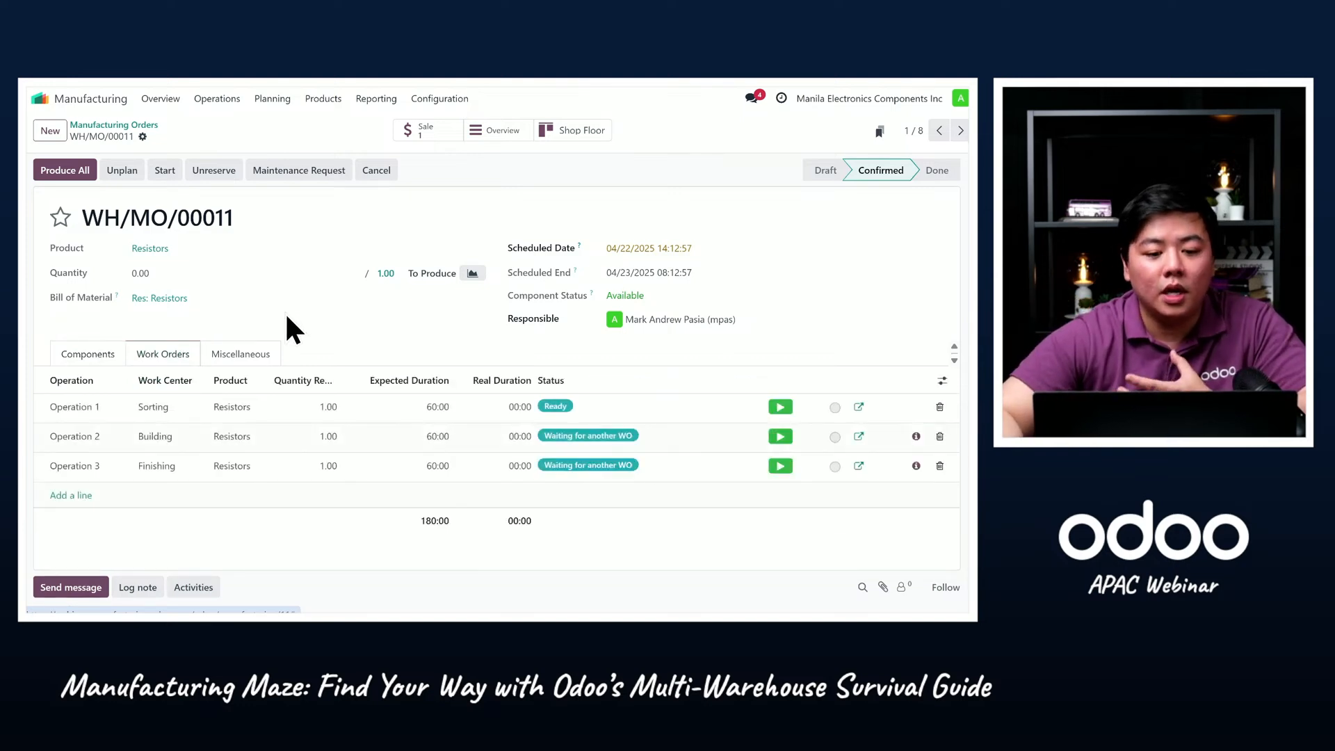
left_click(82, 356)
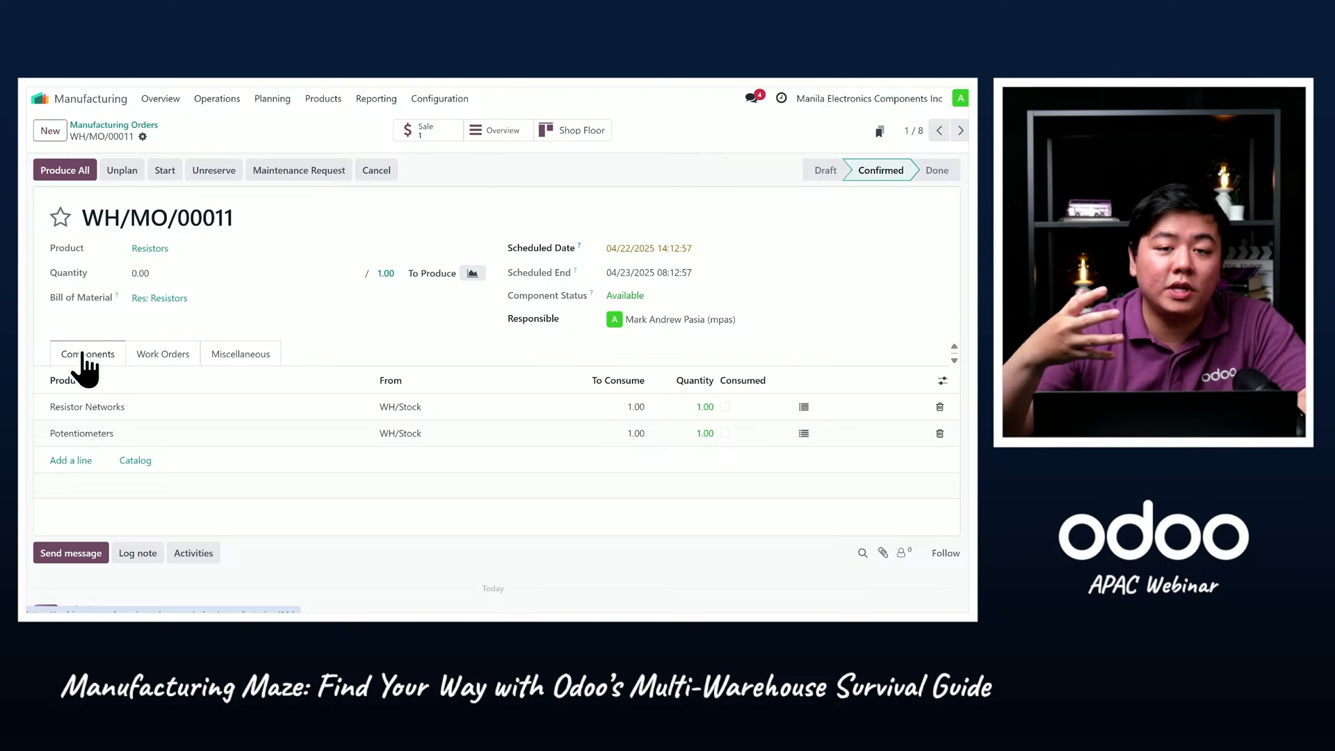
left_click(171, 356)
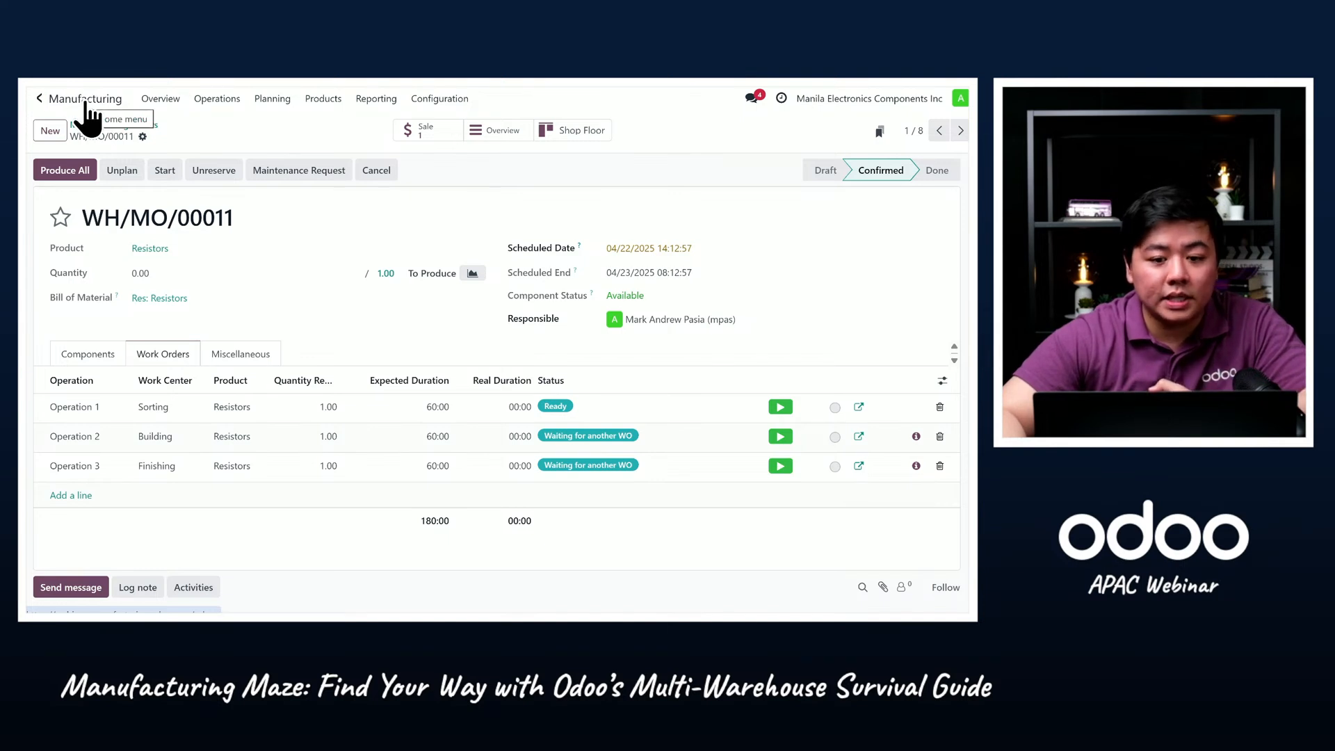
Step: Process Operation 1 of WH/MO/00011 in the Shop Floor, mark it as done, and return to the manufacturing order
left_click(575, 133)
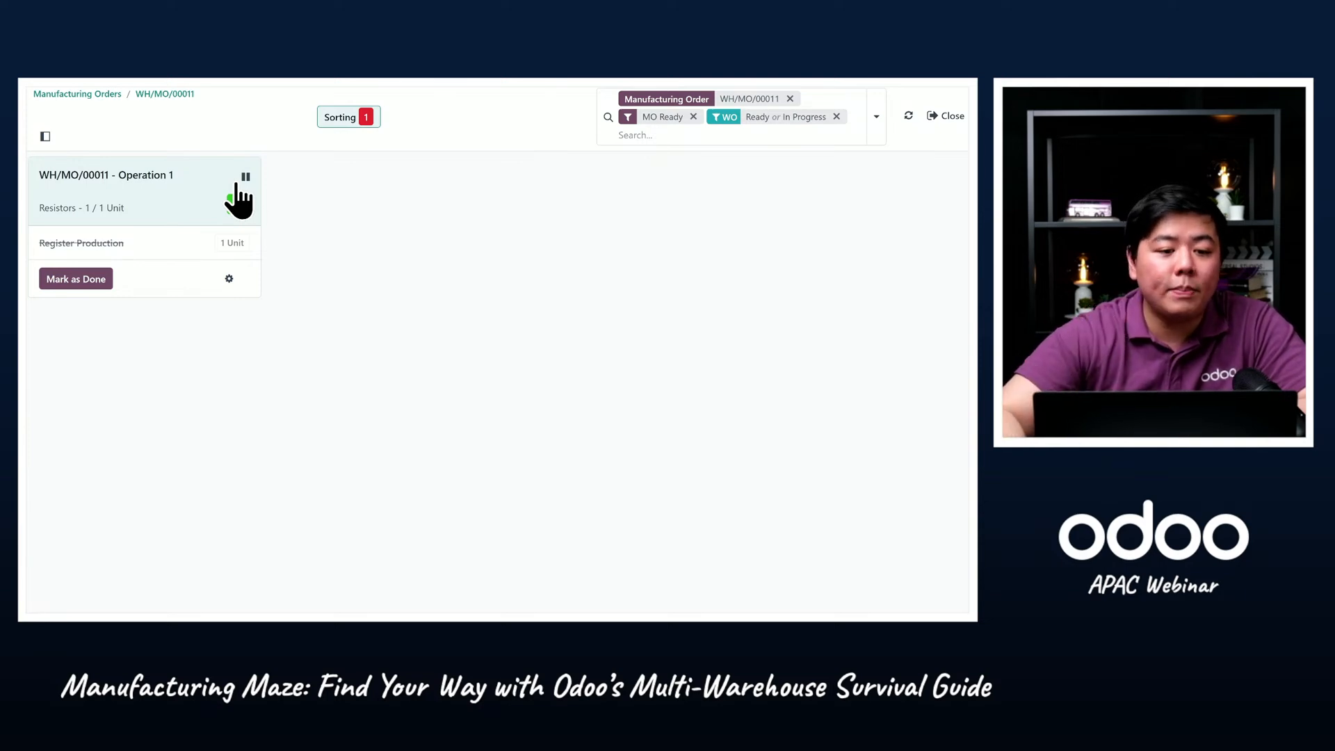
left_click(174, 97)
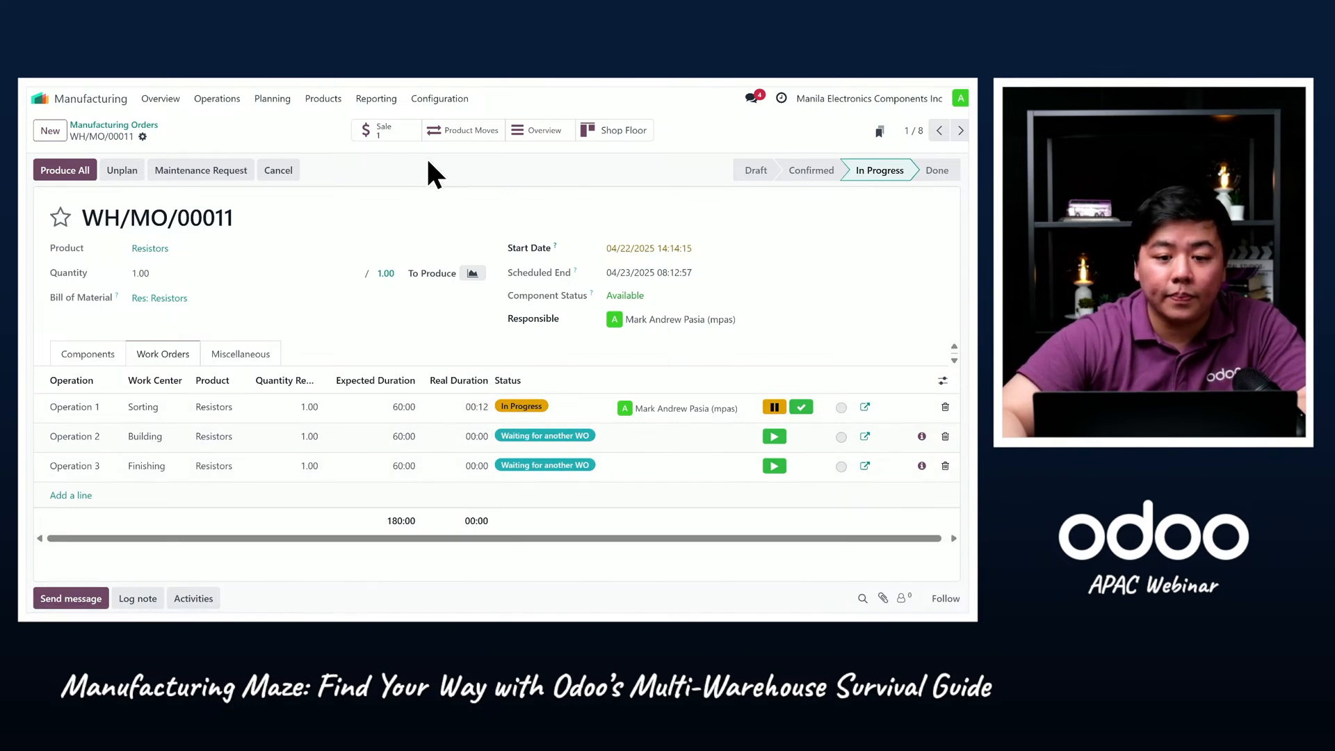
left_click(603, 129)
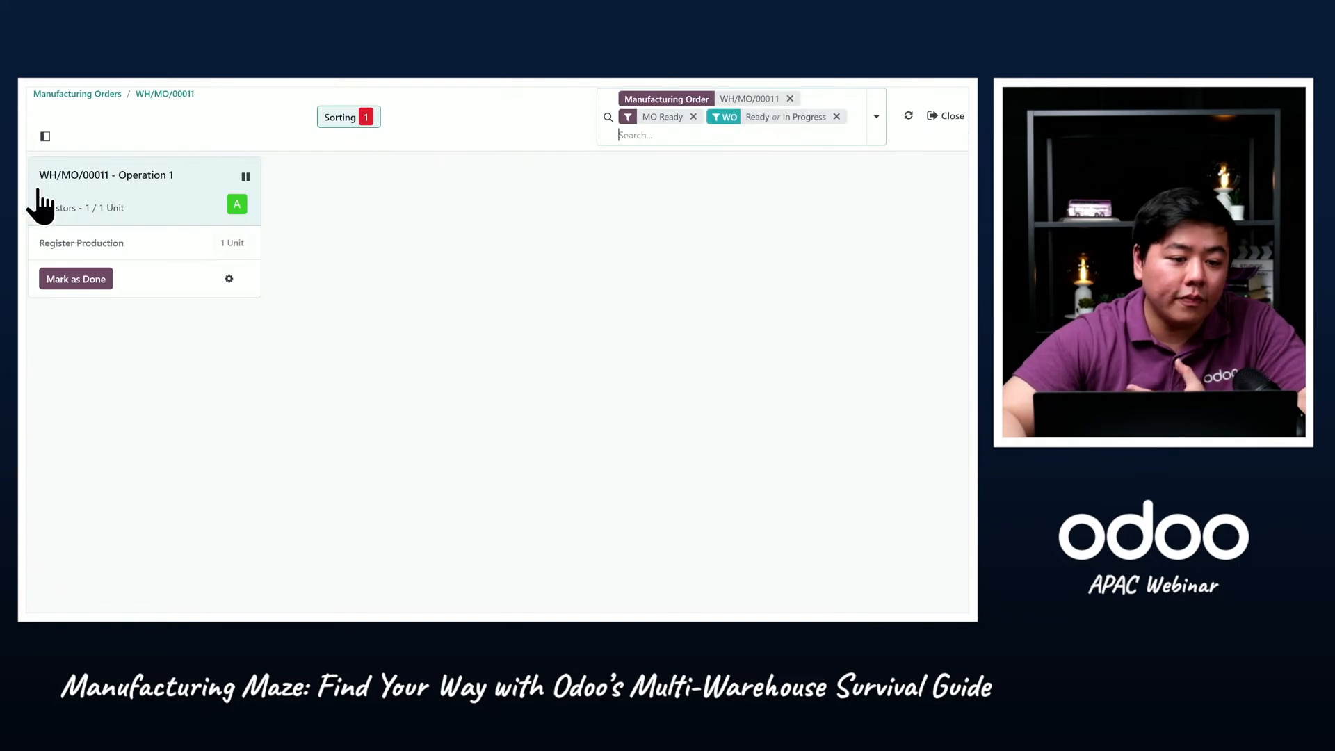
left_click(96, 281)
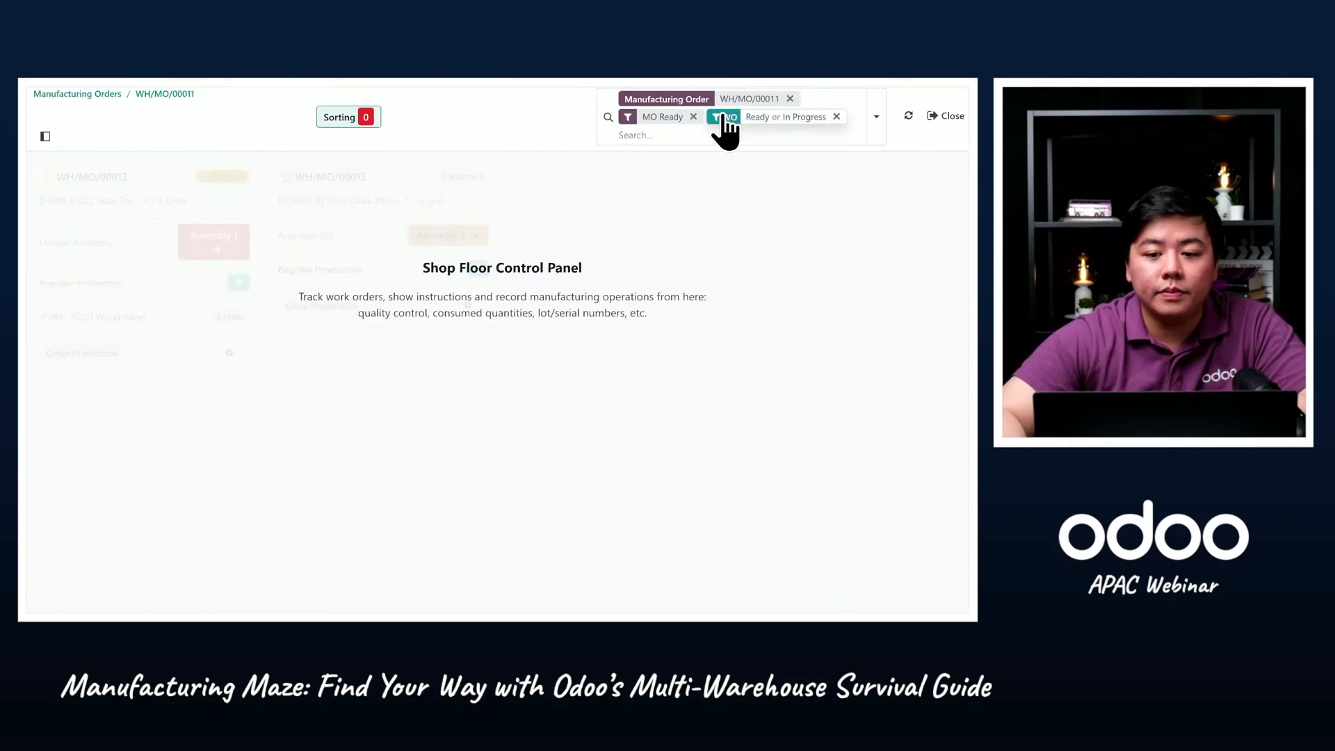
left_click(160, 99)
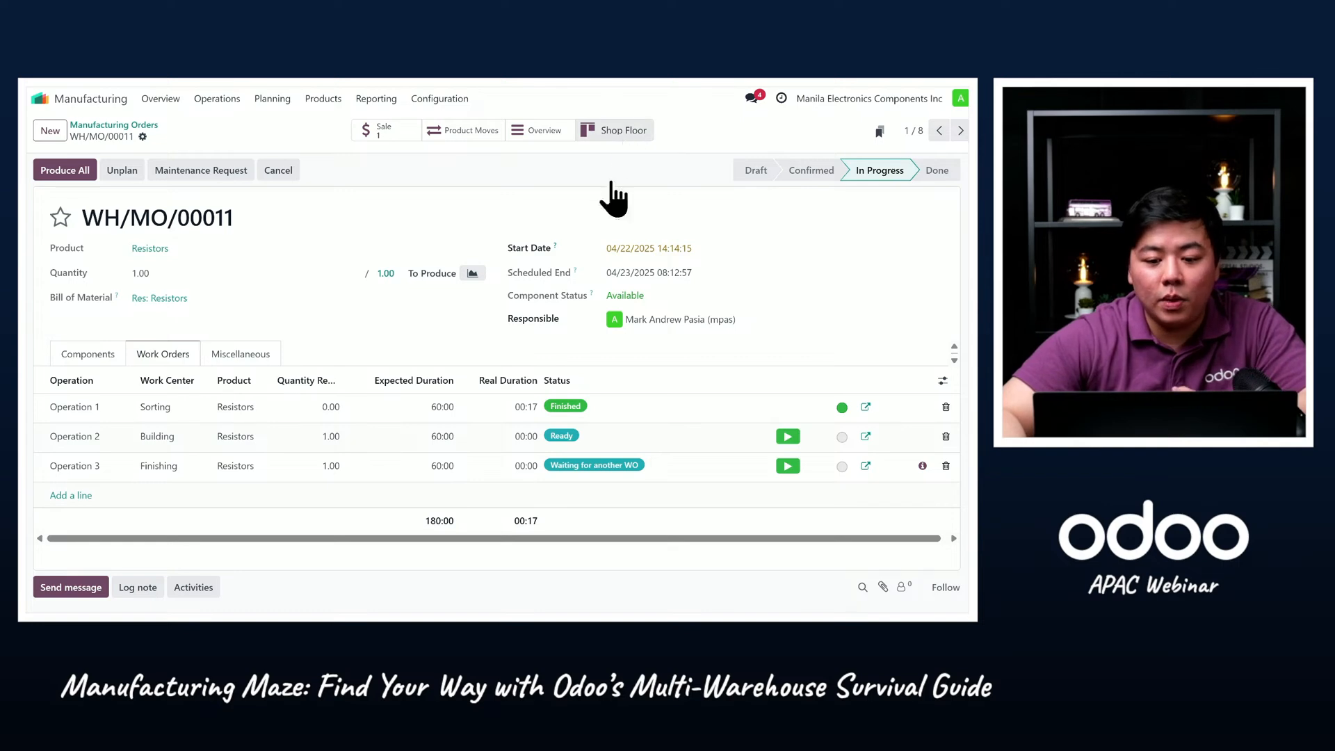
Step: Reopen the Shop Floor and remove the MO Ready, work order status and manufacturing order filters to view all Sorting operations
left_click(622, 130)
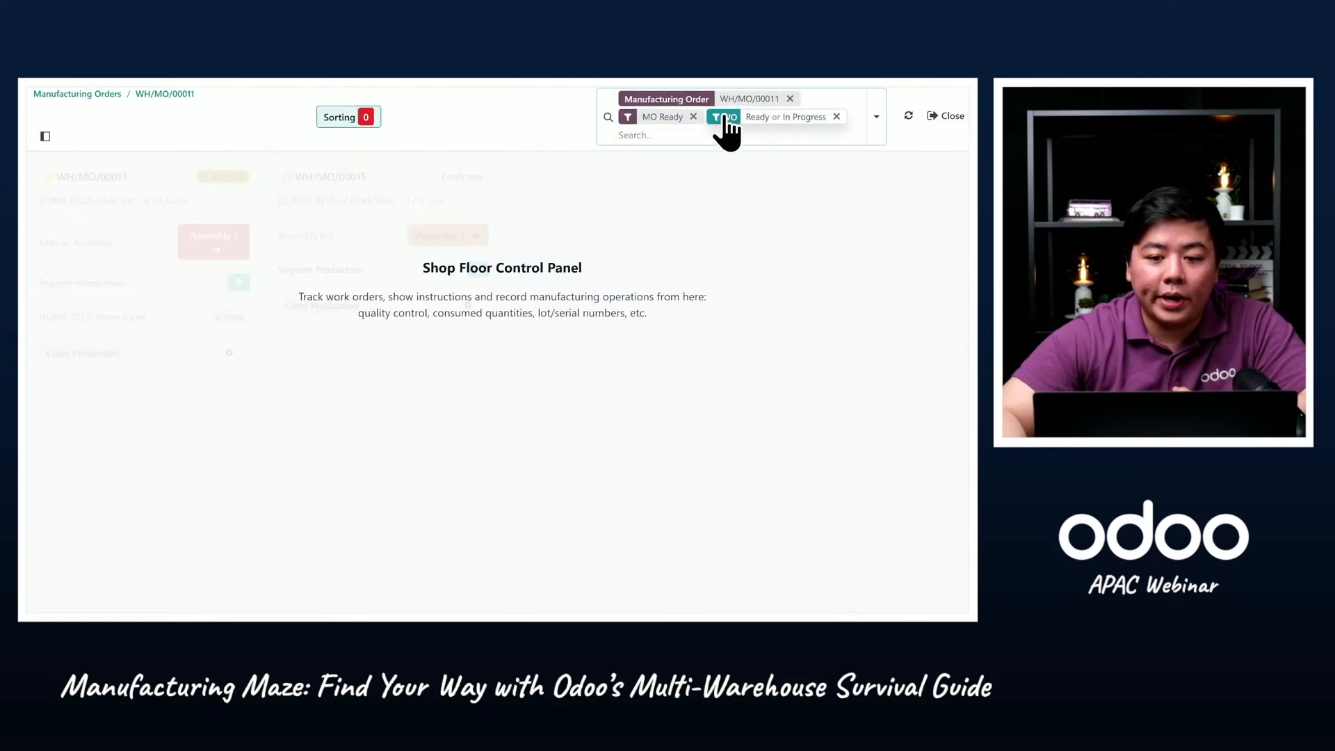
left_click(693, 117)
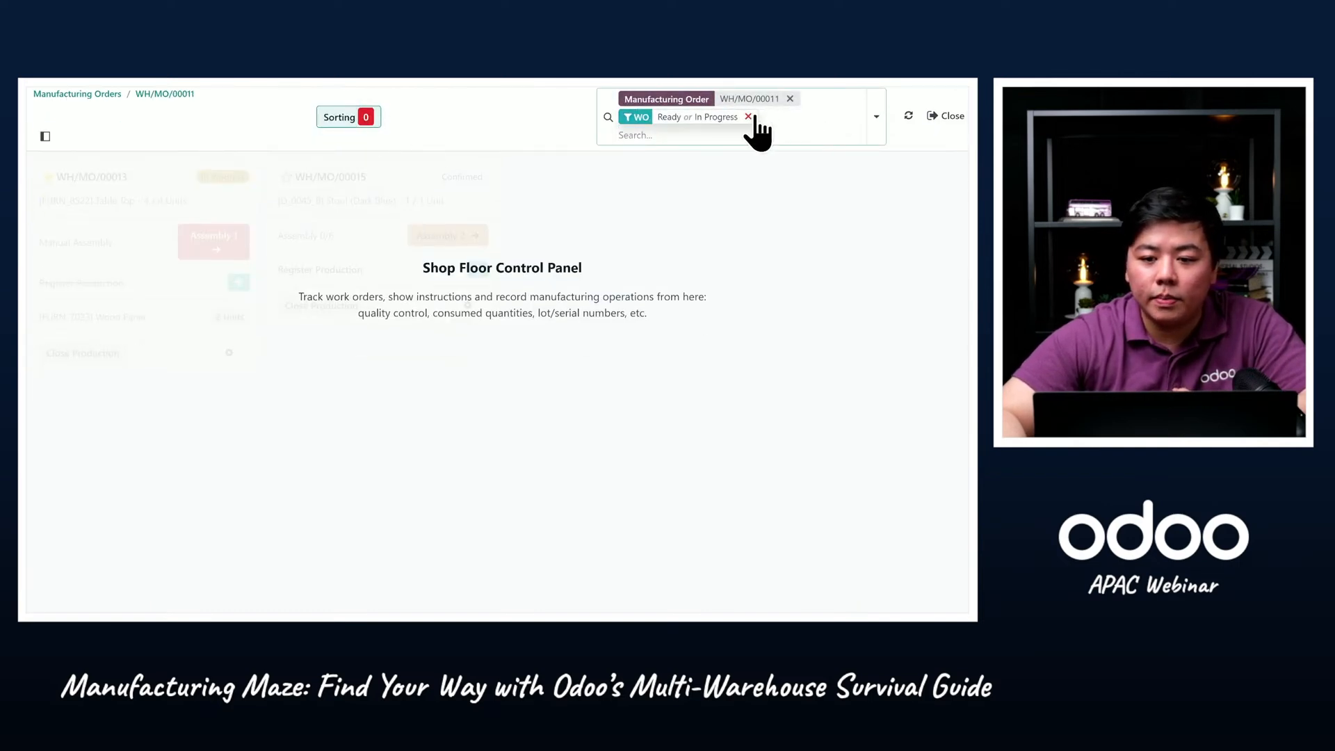
left_click(749, 116)
left_click(790, 99)
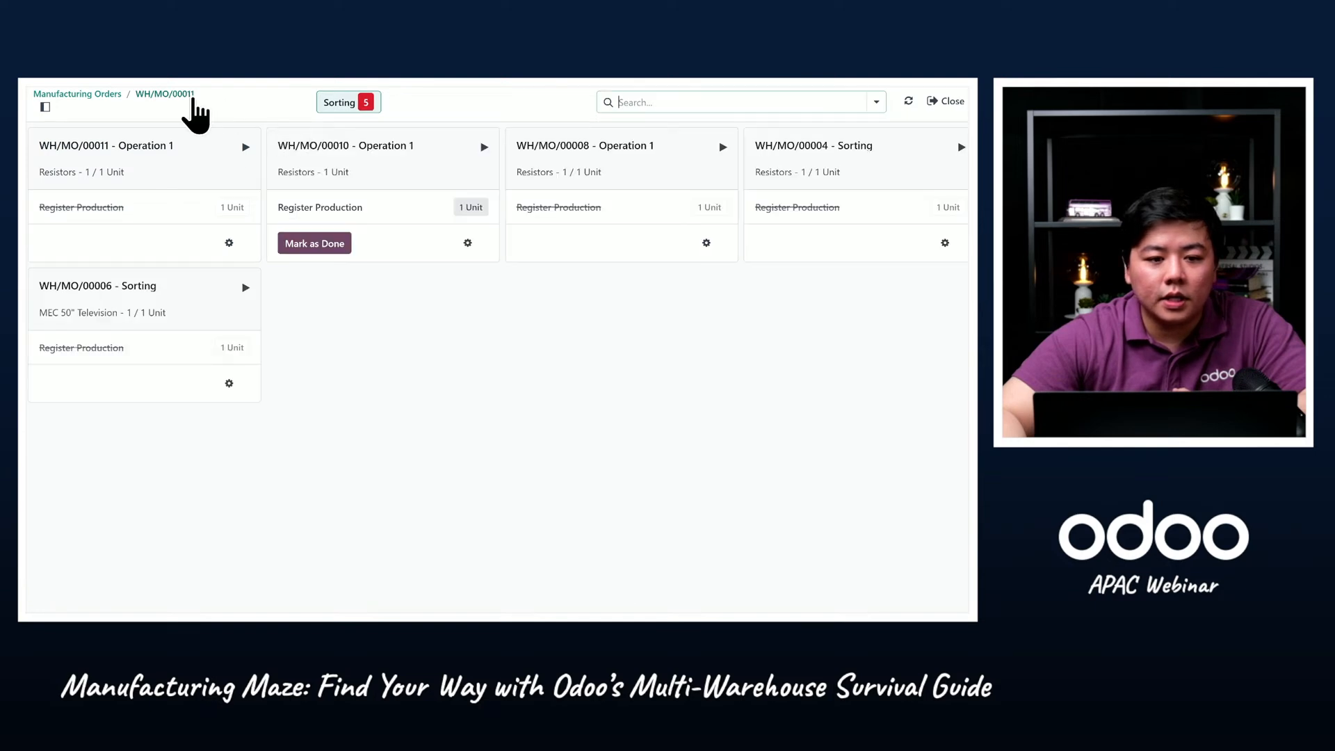
Step: Return to manufacturing order WH/MO/00011, then start Operation 2 at the Building work center and mark it as done
left_click(179, 94)
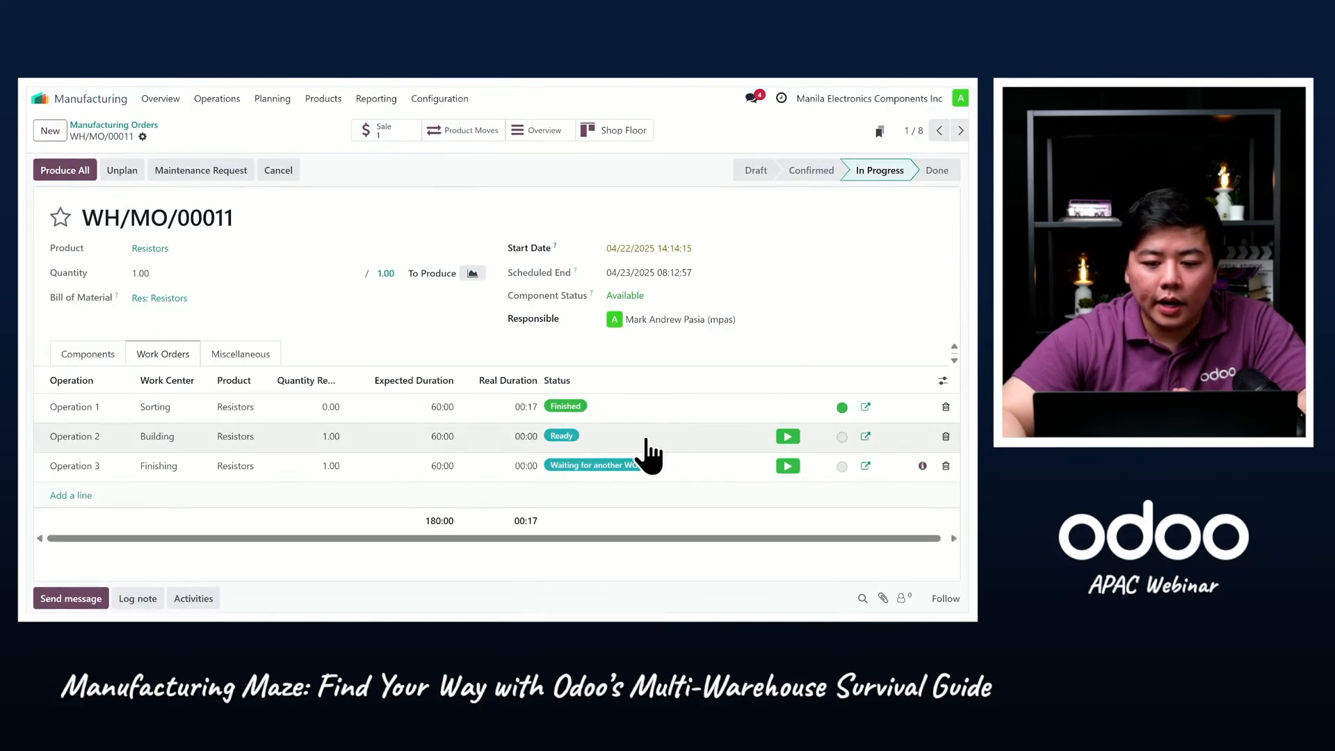
left_click(789, 438)
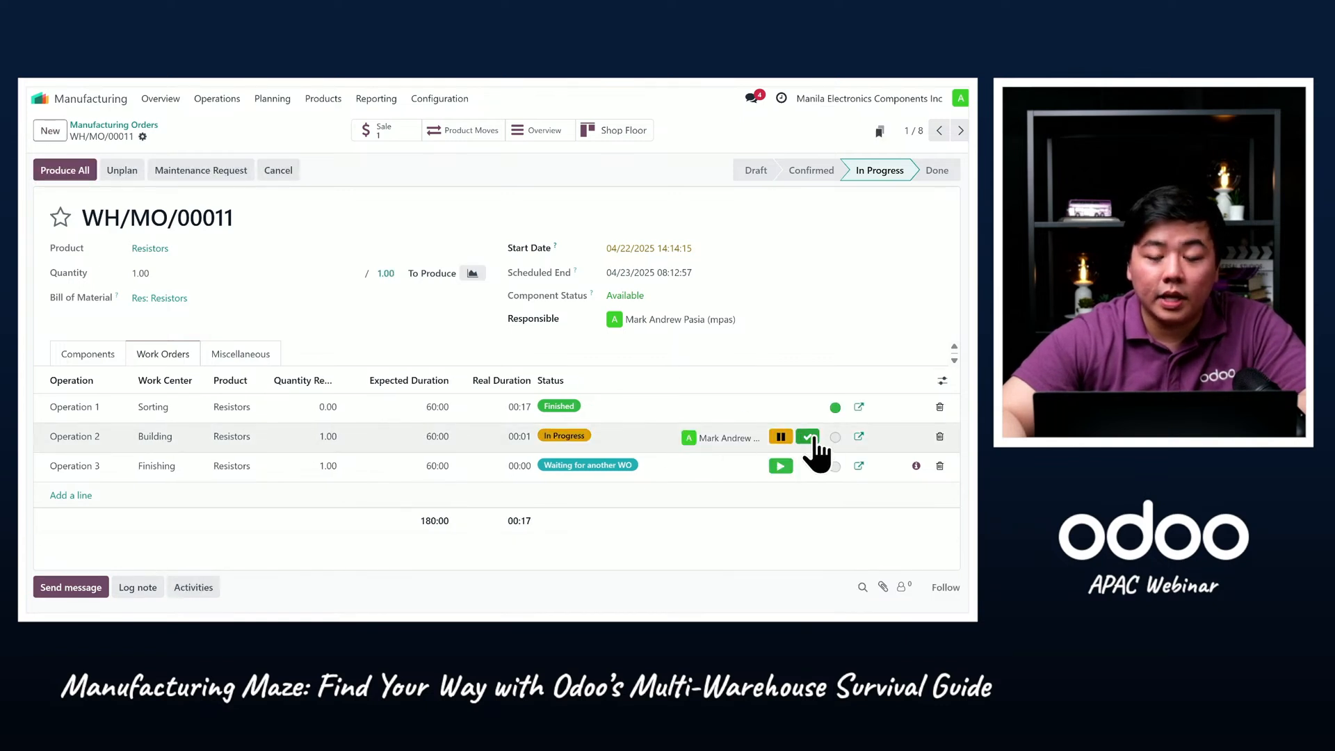
left_click(808, 437)
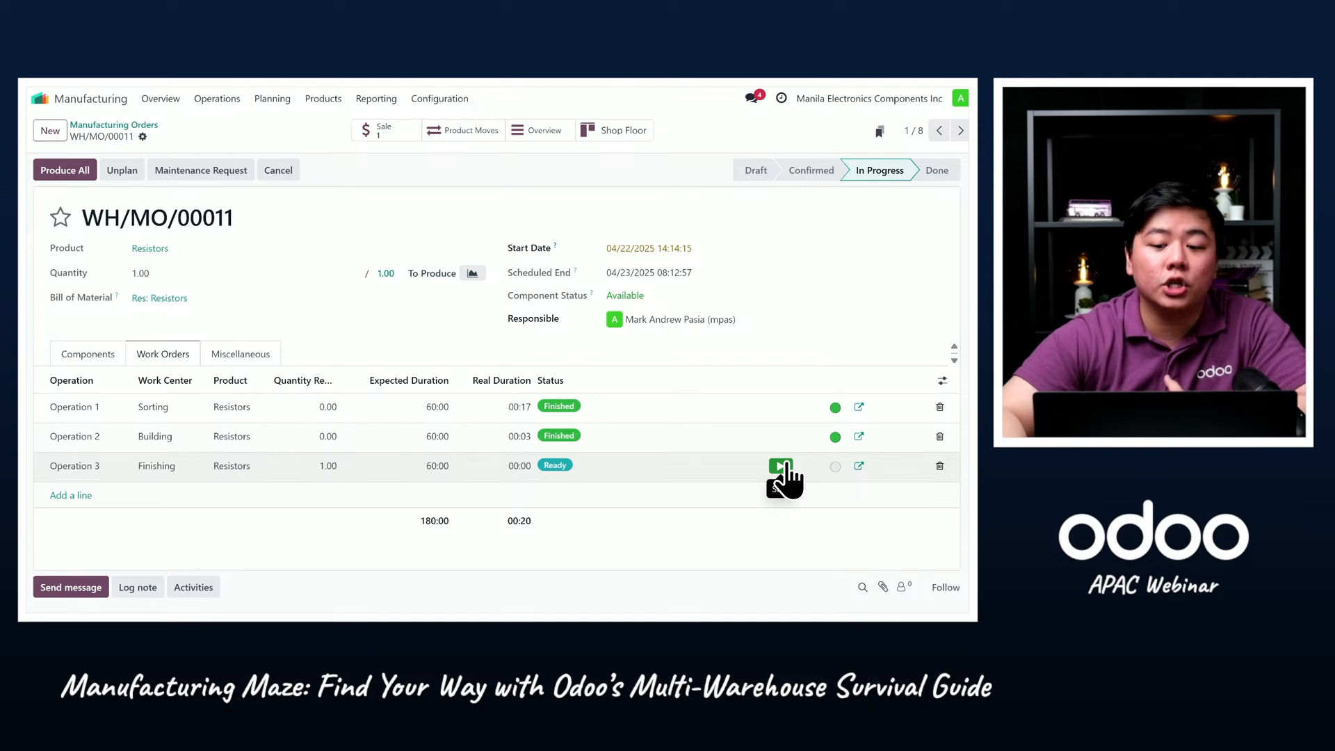
Step: Start Operation 3 at the Finishing work center and try to mark it as done from the manufacturing order
left_click(781, 466)
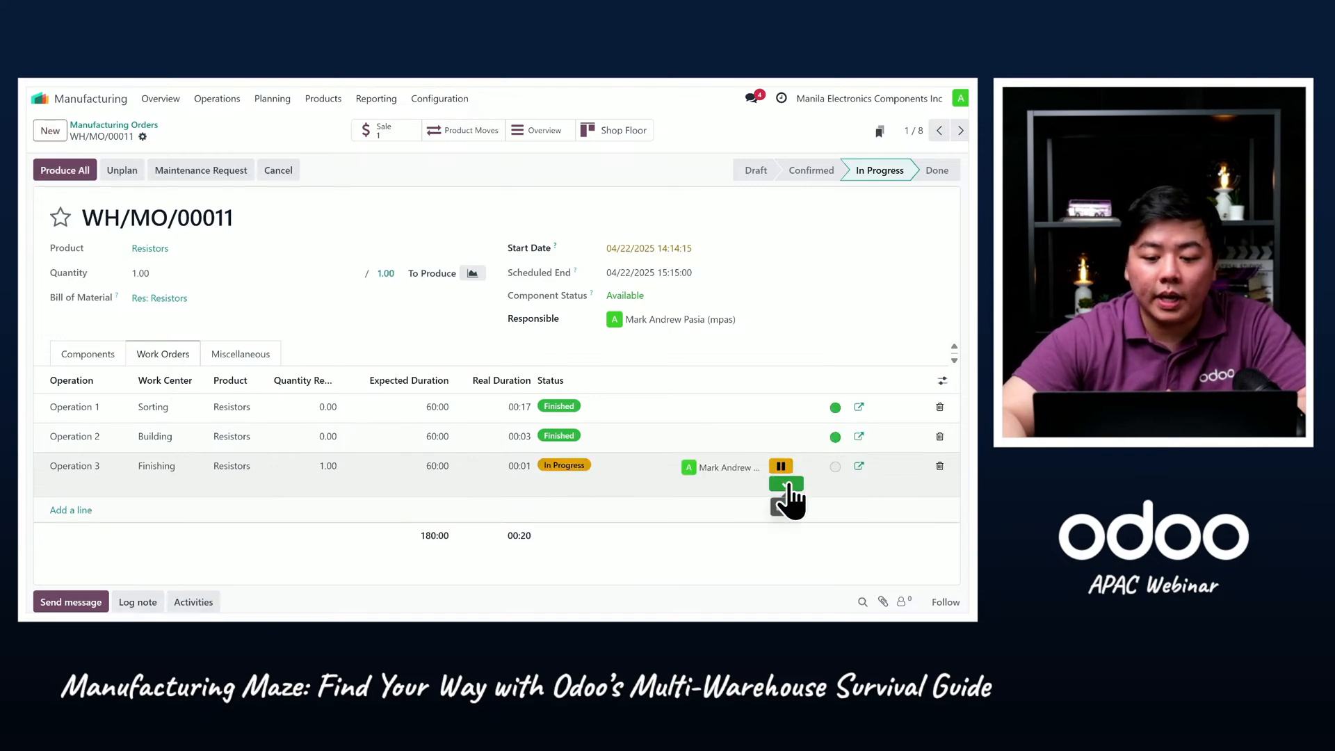
left_click(786, 485)
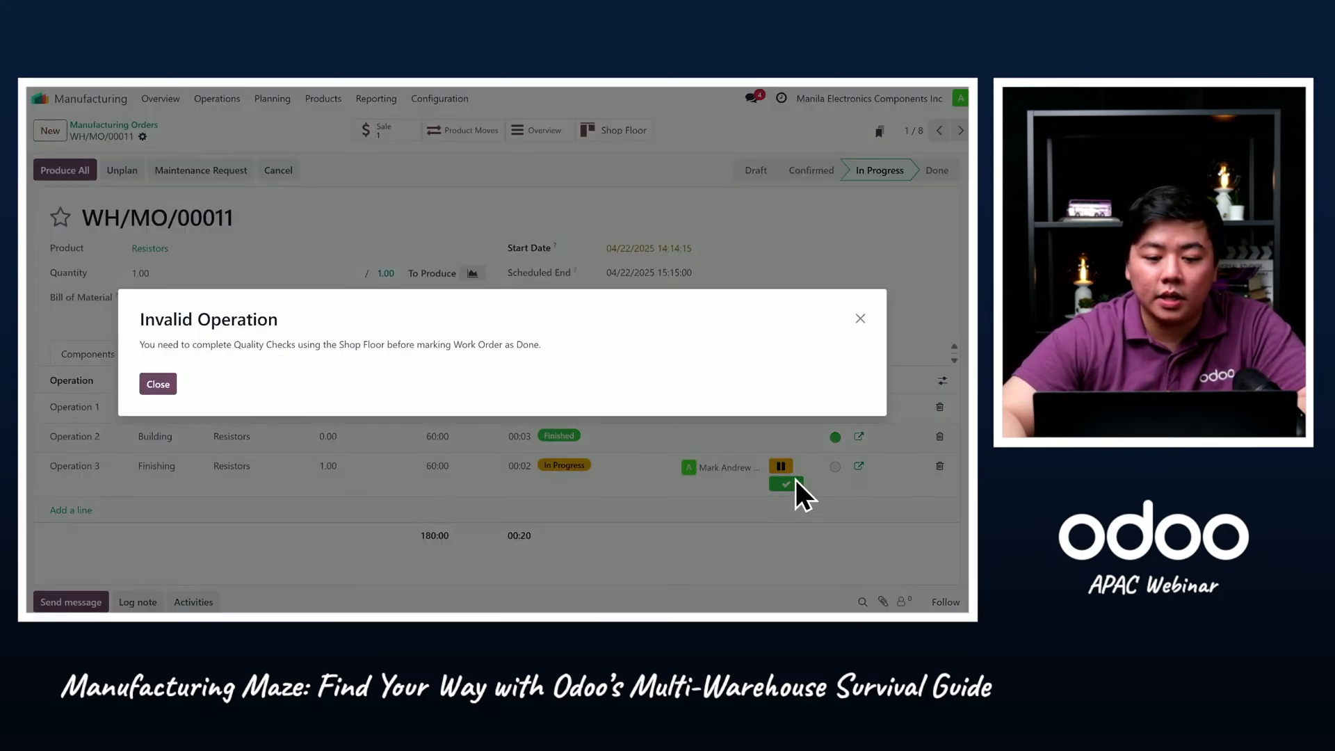
left_click(164, 388)
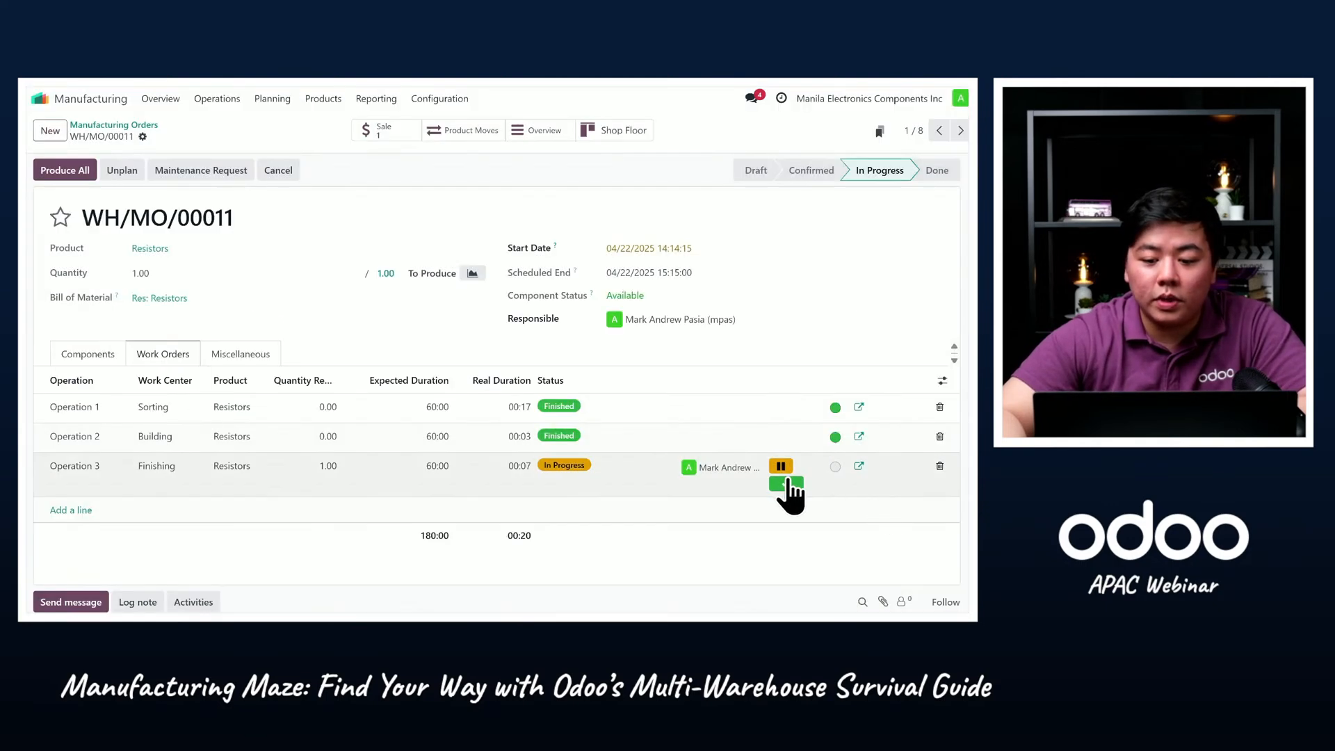
left_click(787, 483)
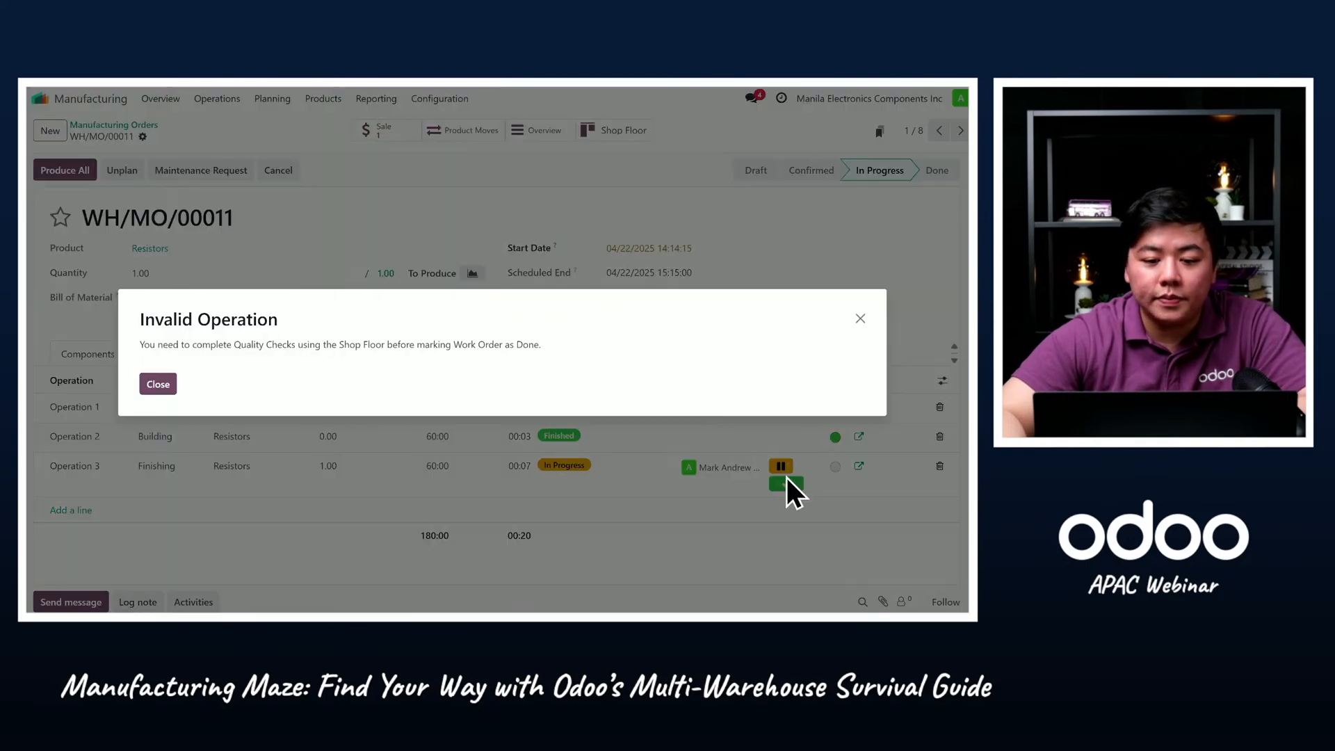
left_click(860, 319)
Step: Switch to the Shop Floor, clear its filters, and mark Operation 1 of WH/MO/00010 as done
left_click(39, 98)
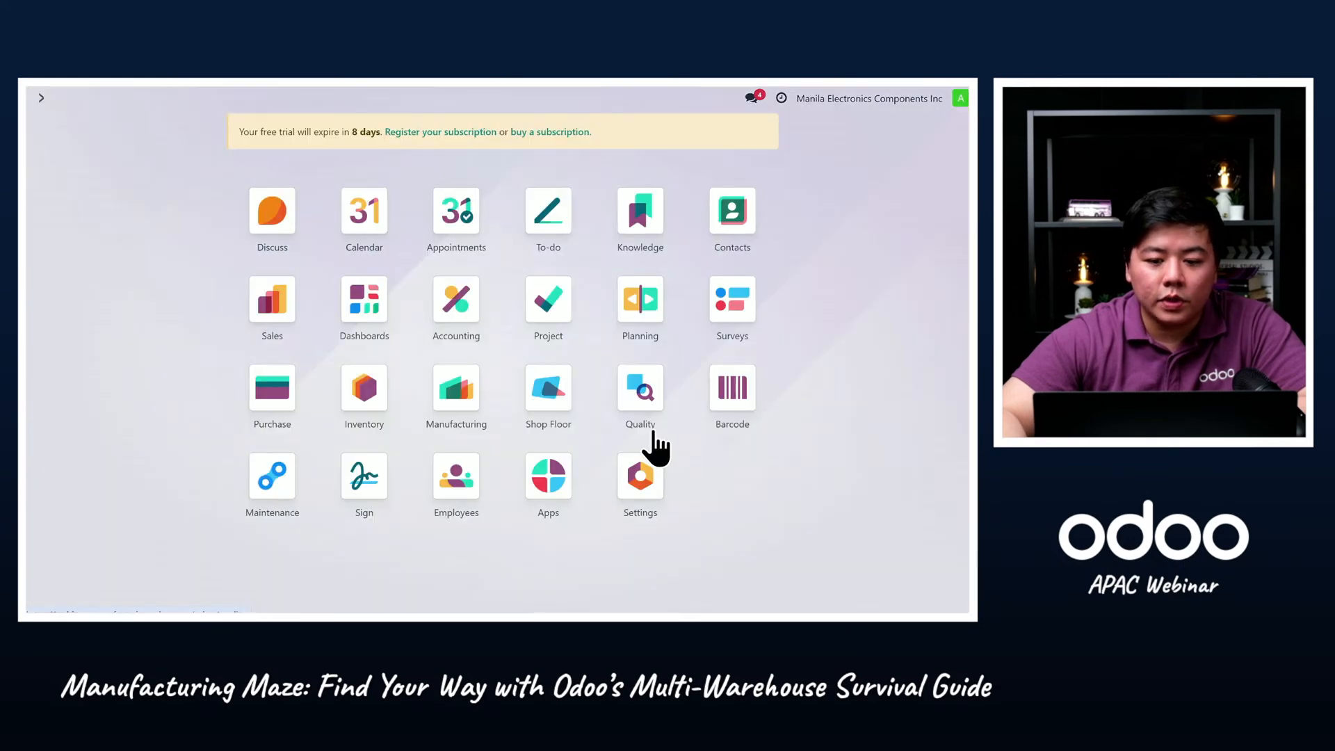
left_click(575, 403)
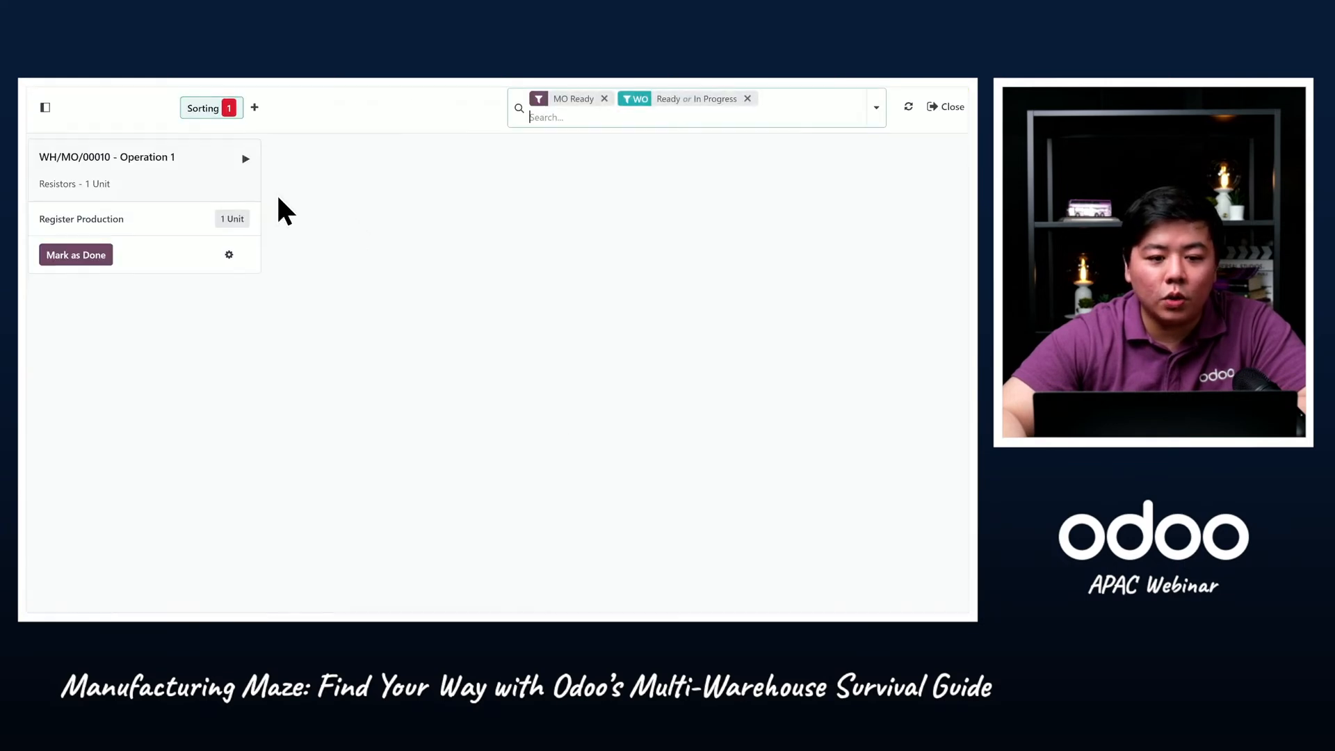
left_click(604, 100)
left_click(647, 99)
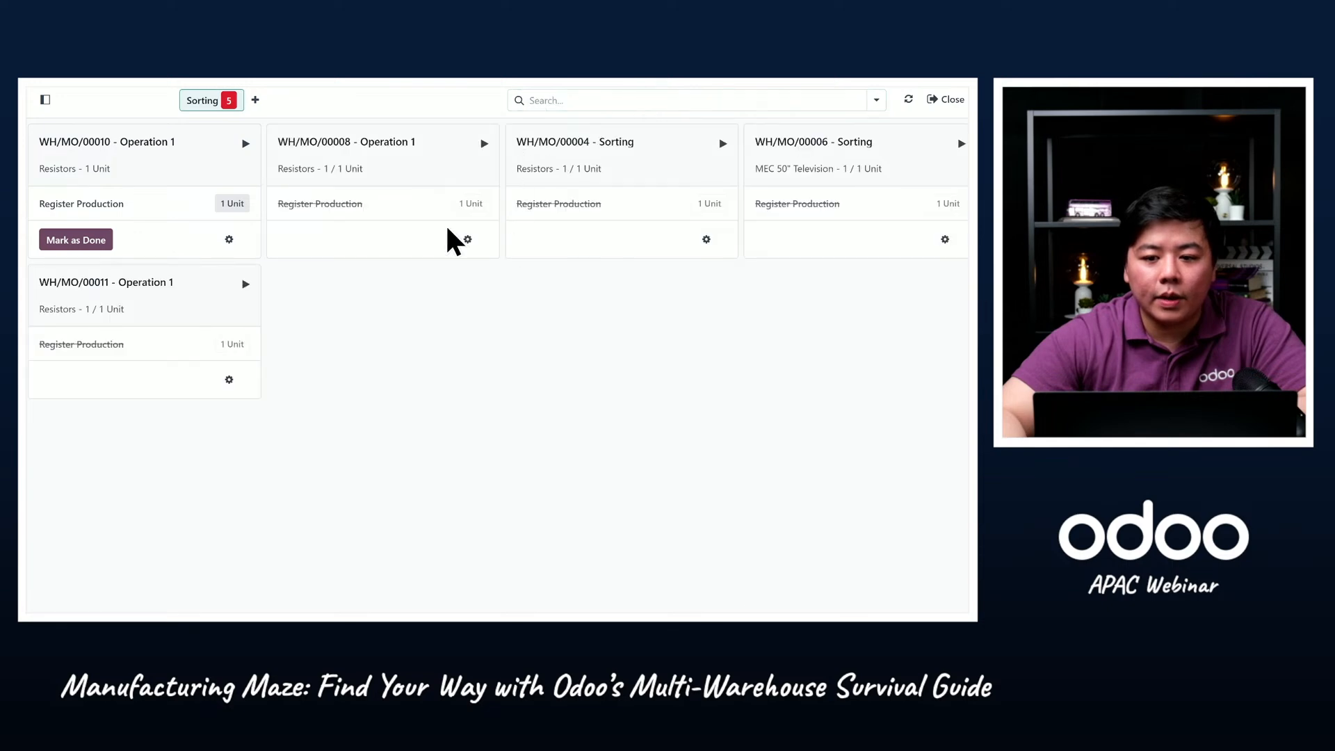
left_click(91, 244)
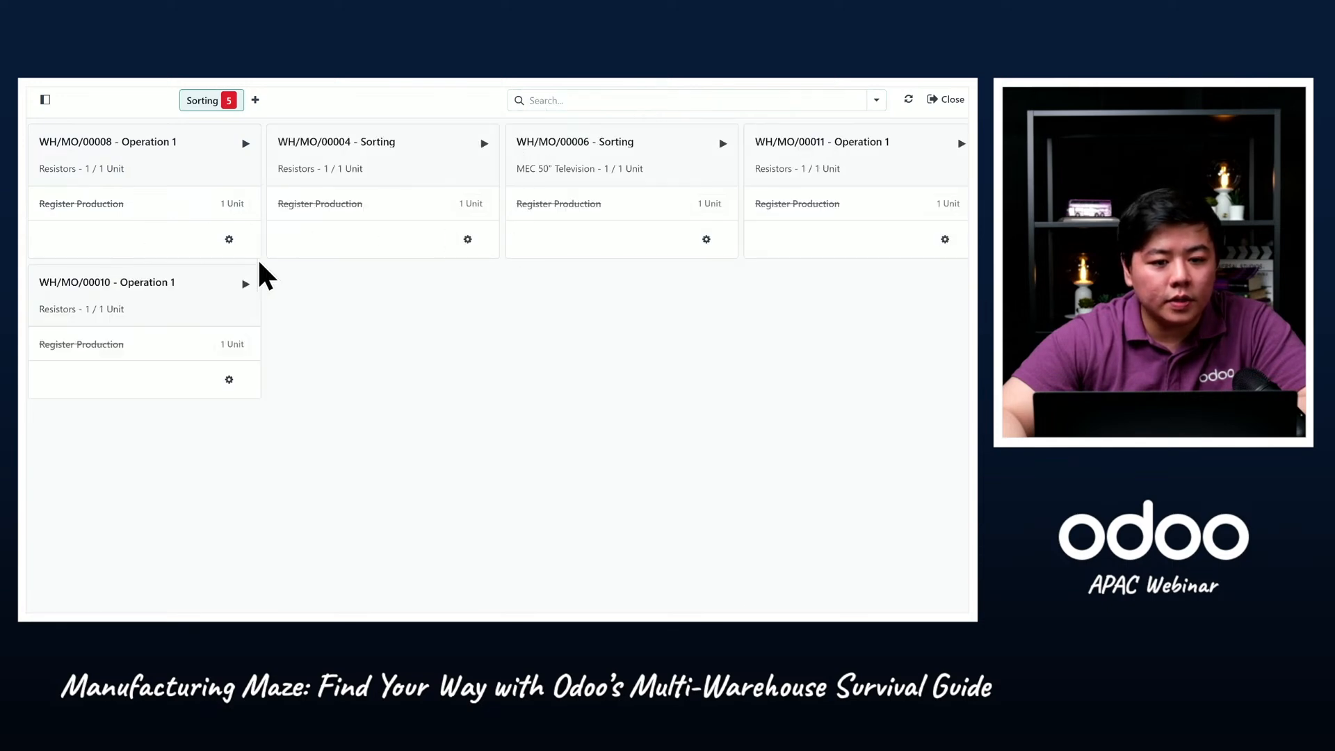
left_click(247, 144)
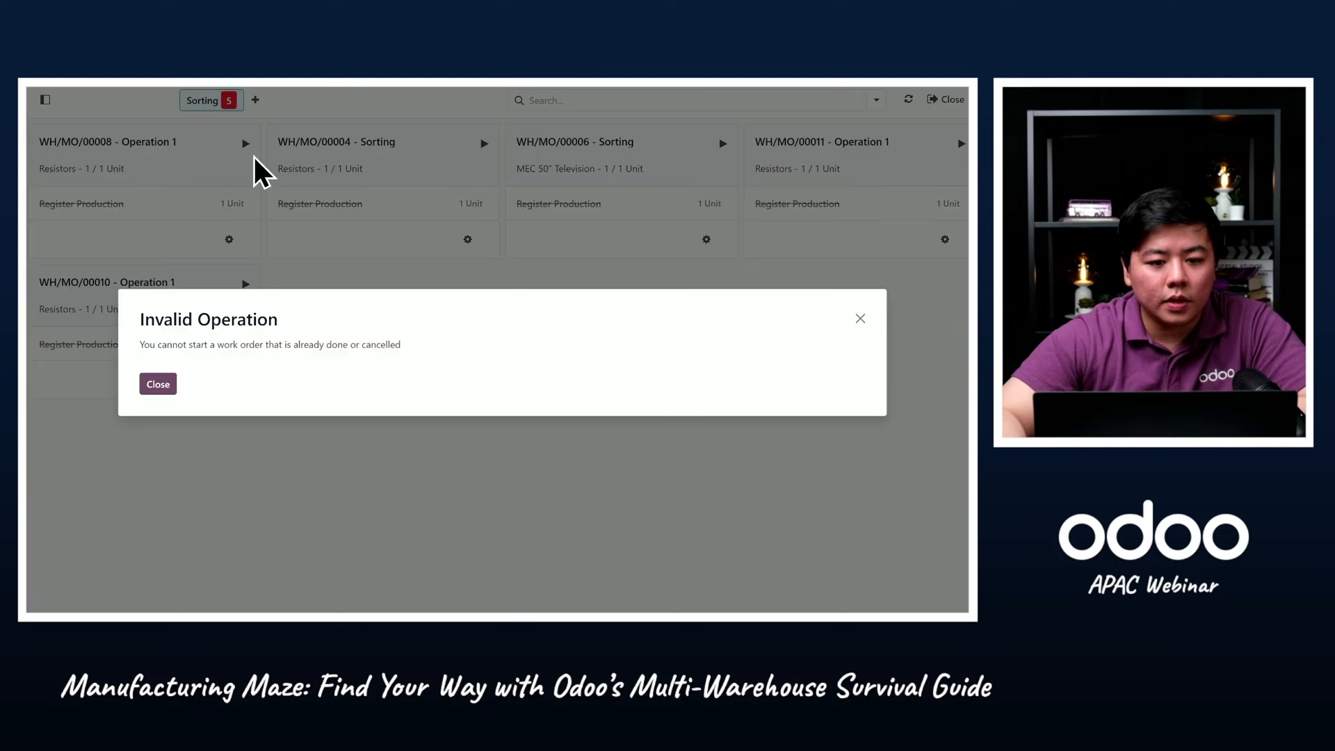
left_click(148, 384)
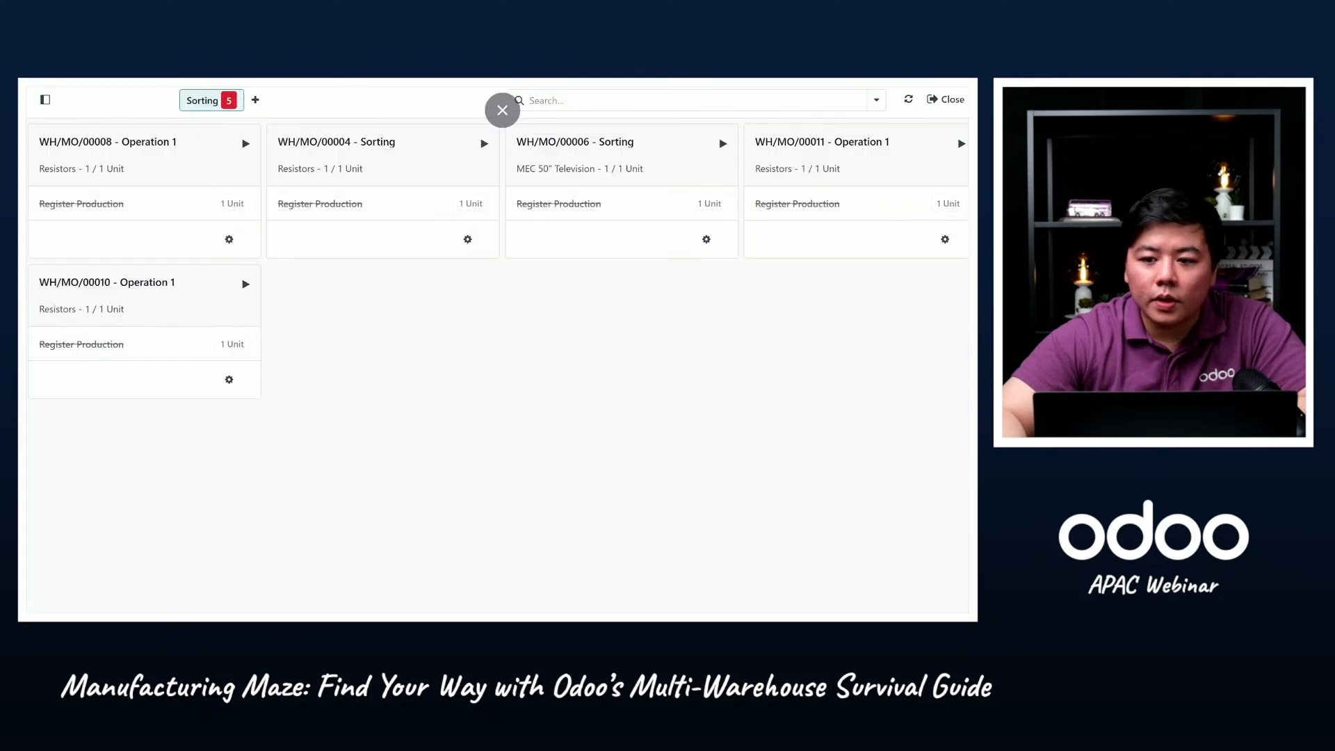
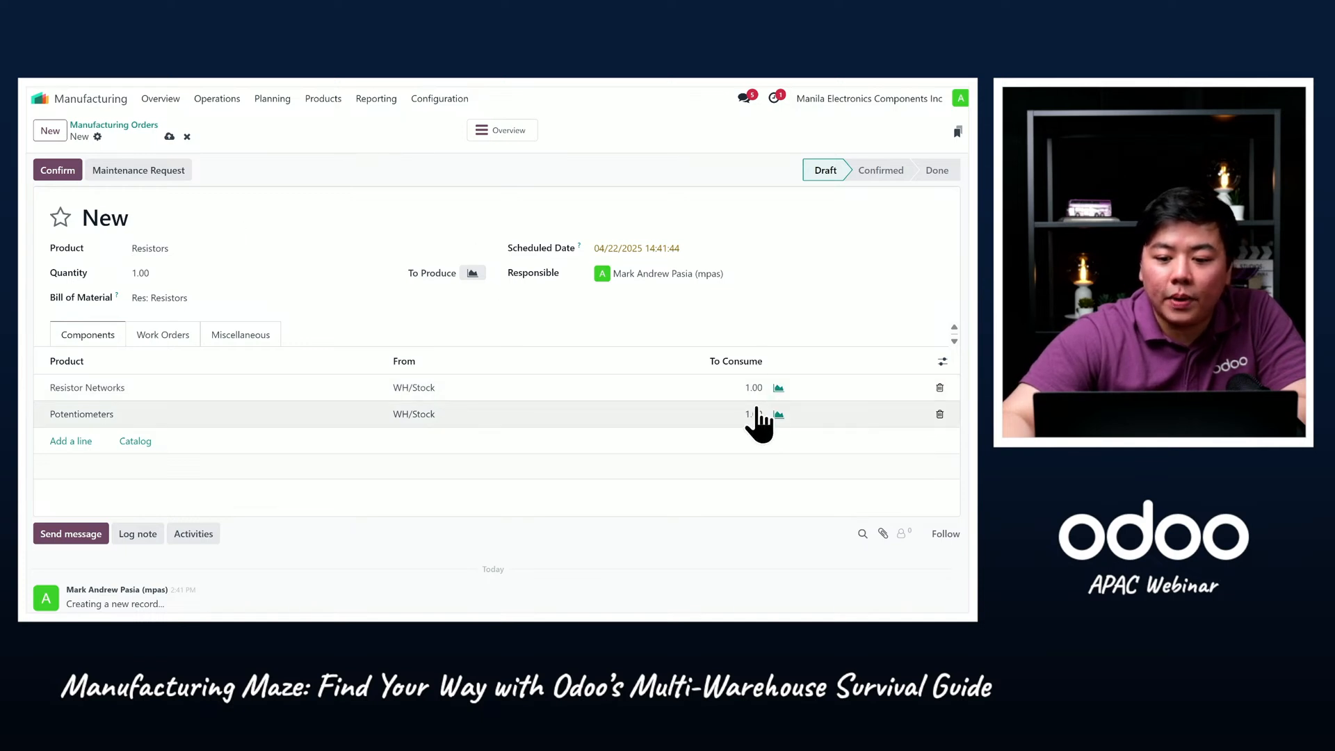
Step: Save the new Resistors manufacturing order and open the forecasted report for its Resistor Networks component
left_click(779, 387)
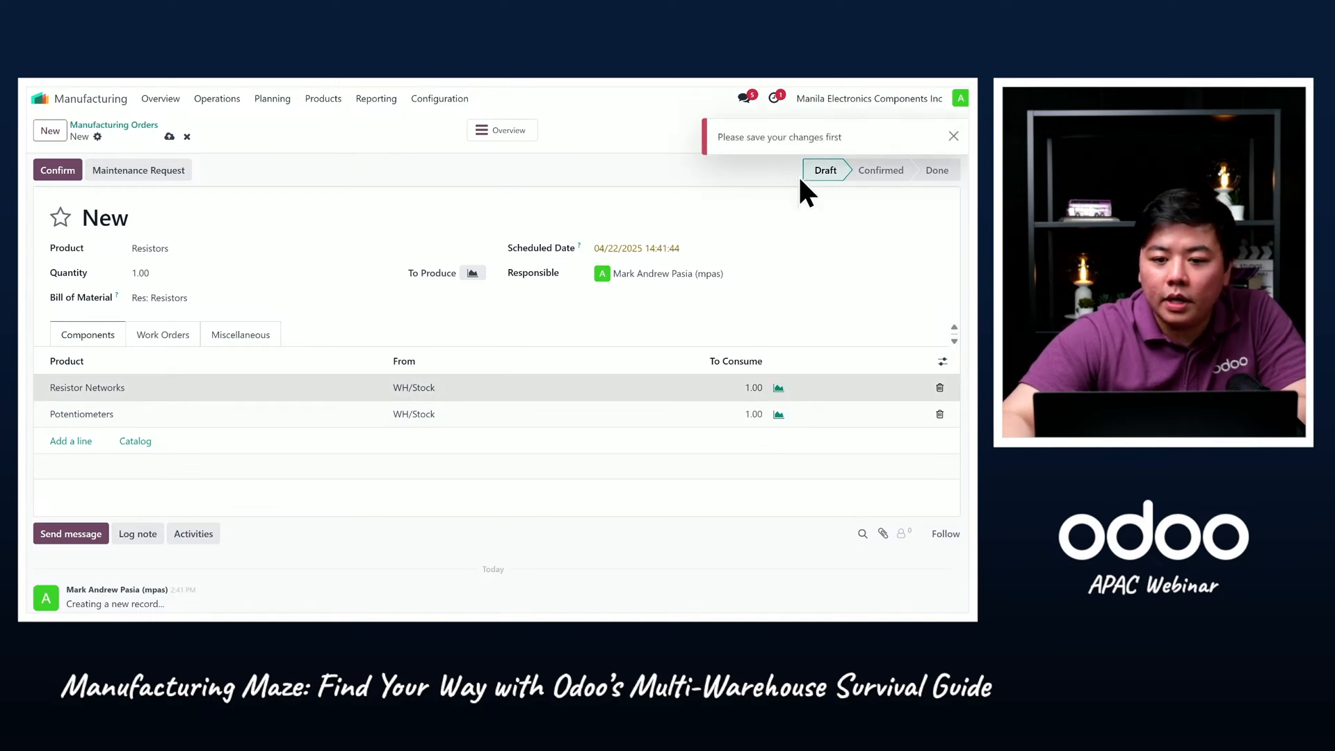
left_click(169, 136)
left_click(779, 387)
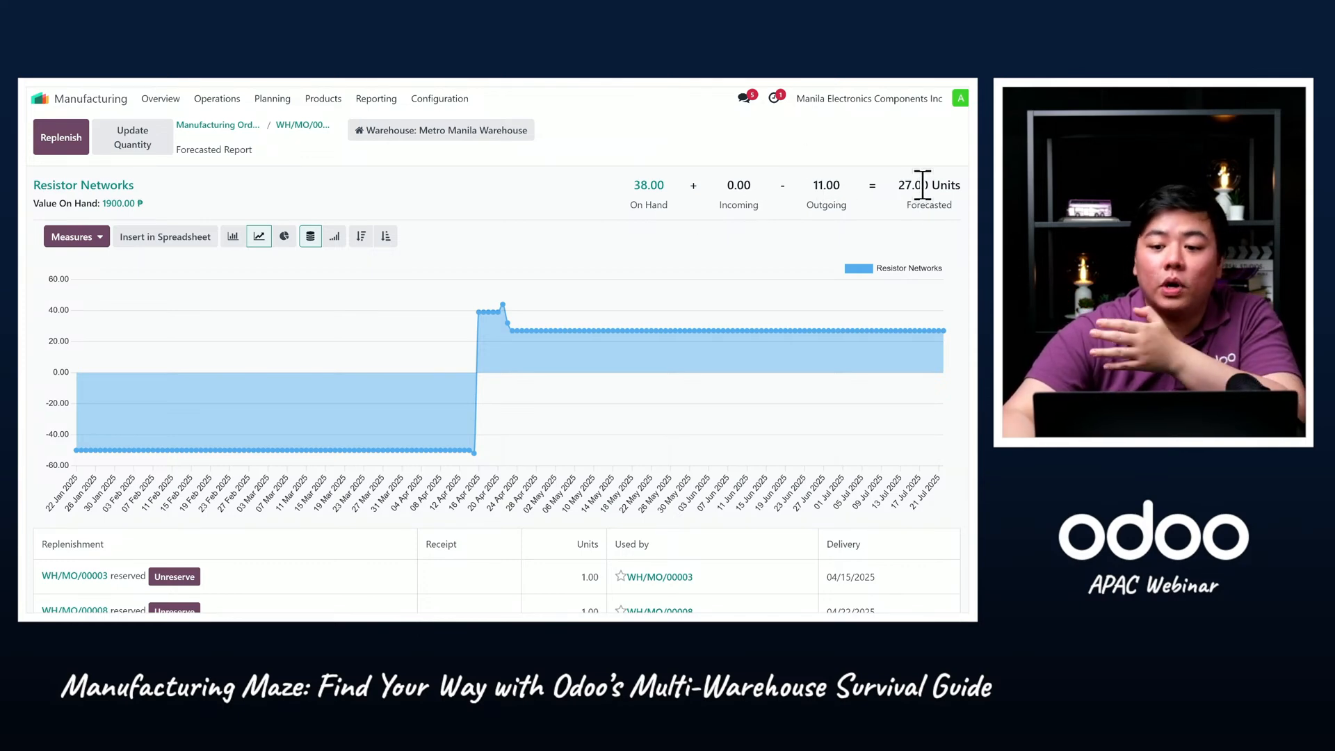
Step: Compare the Resistor Networks stock forecast between the Cebu Warehouse and the Metro Manila Warehouse
left_click(410, 132)
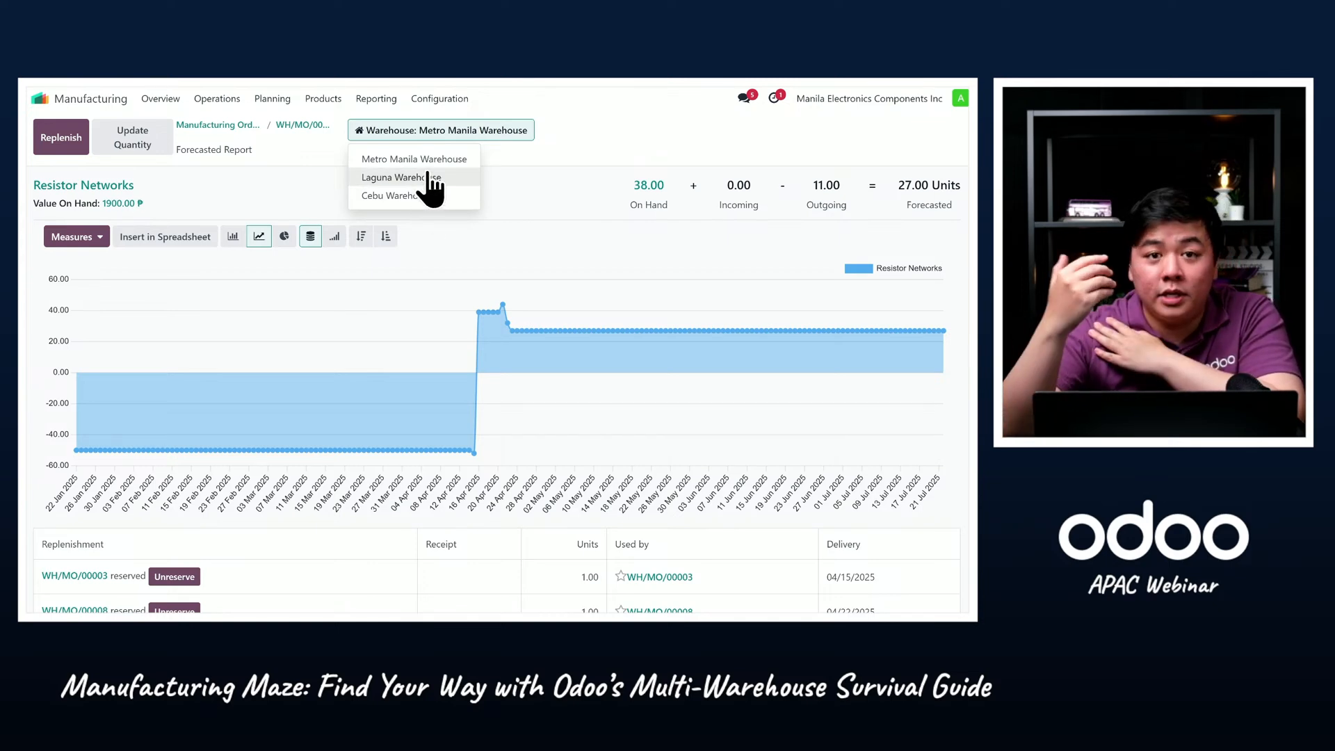
left_click(430, 140)
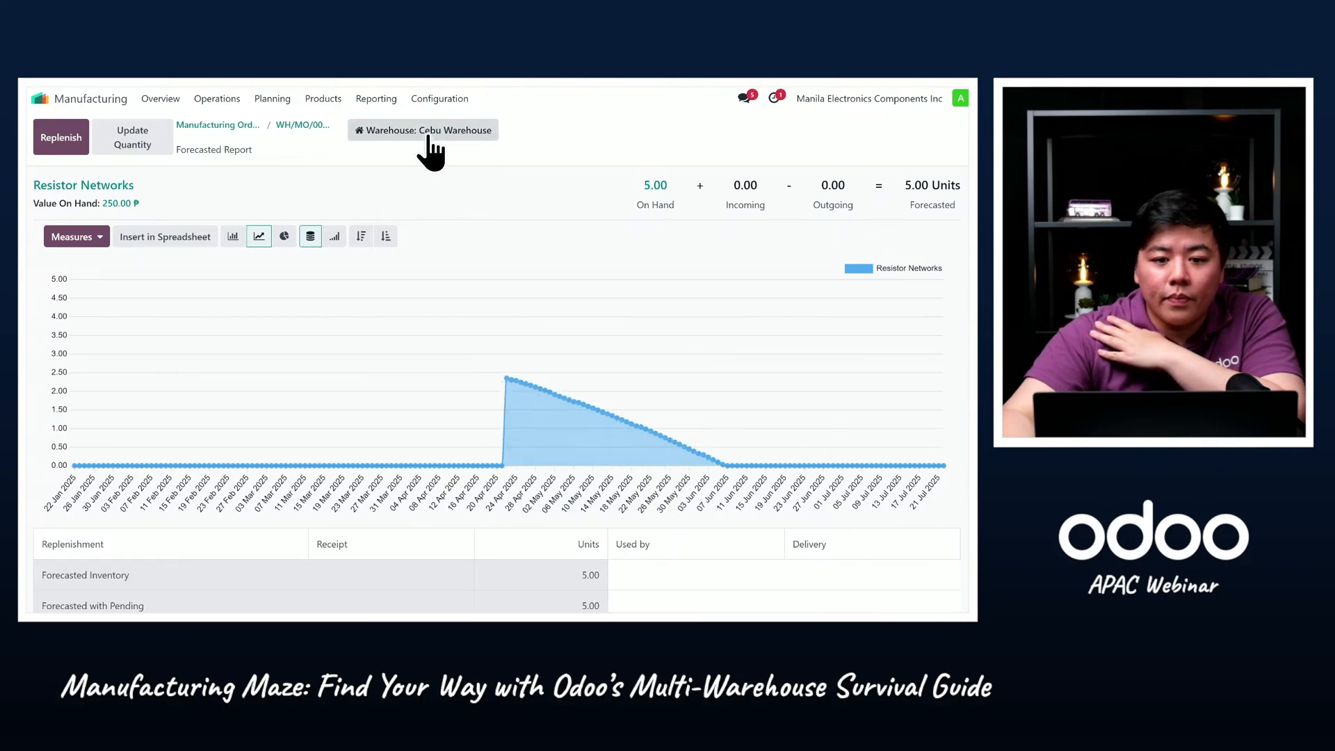
left_click(422, 138)
left_click(413, 161)
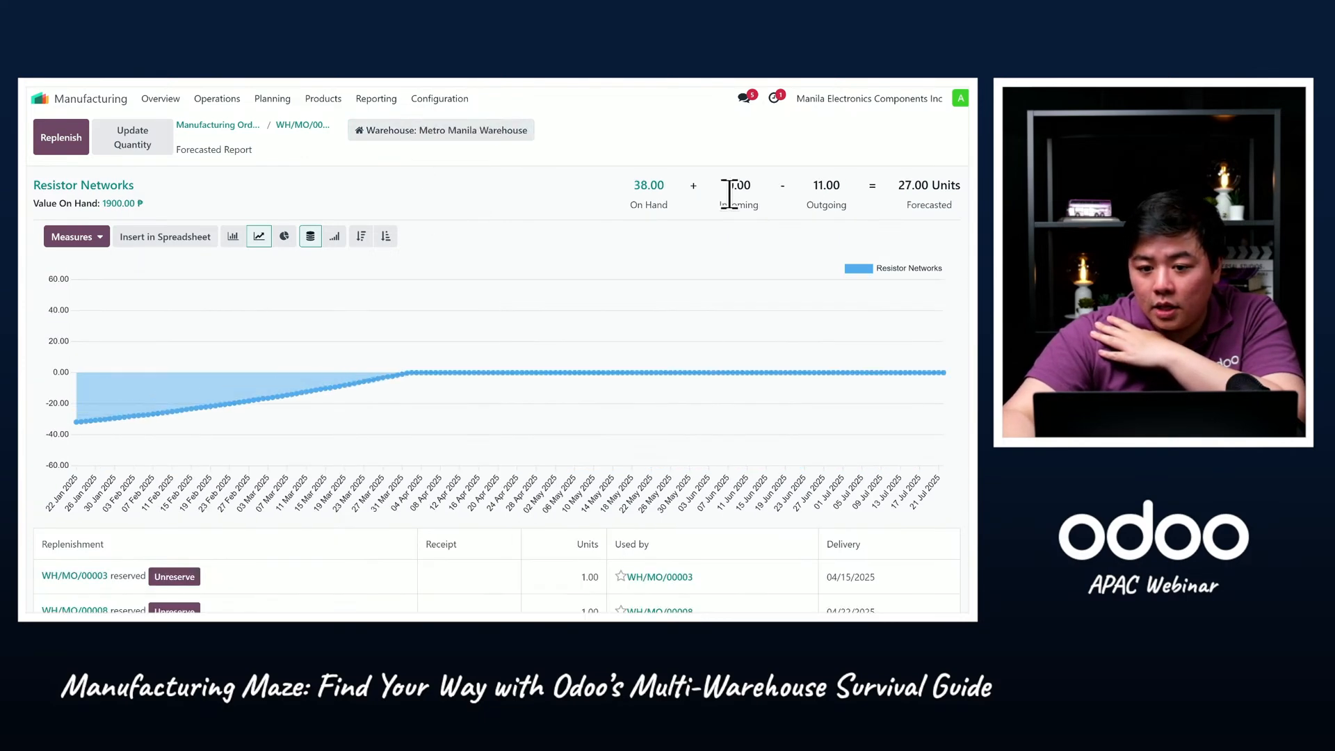
left_click(423, 137)
left_click(411, 192)
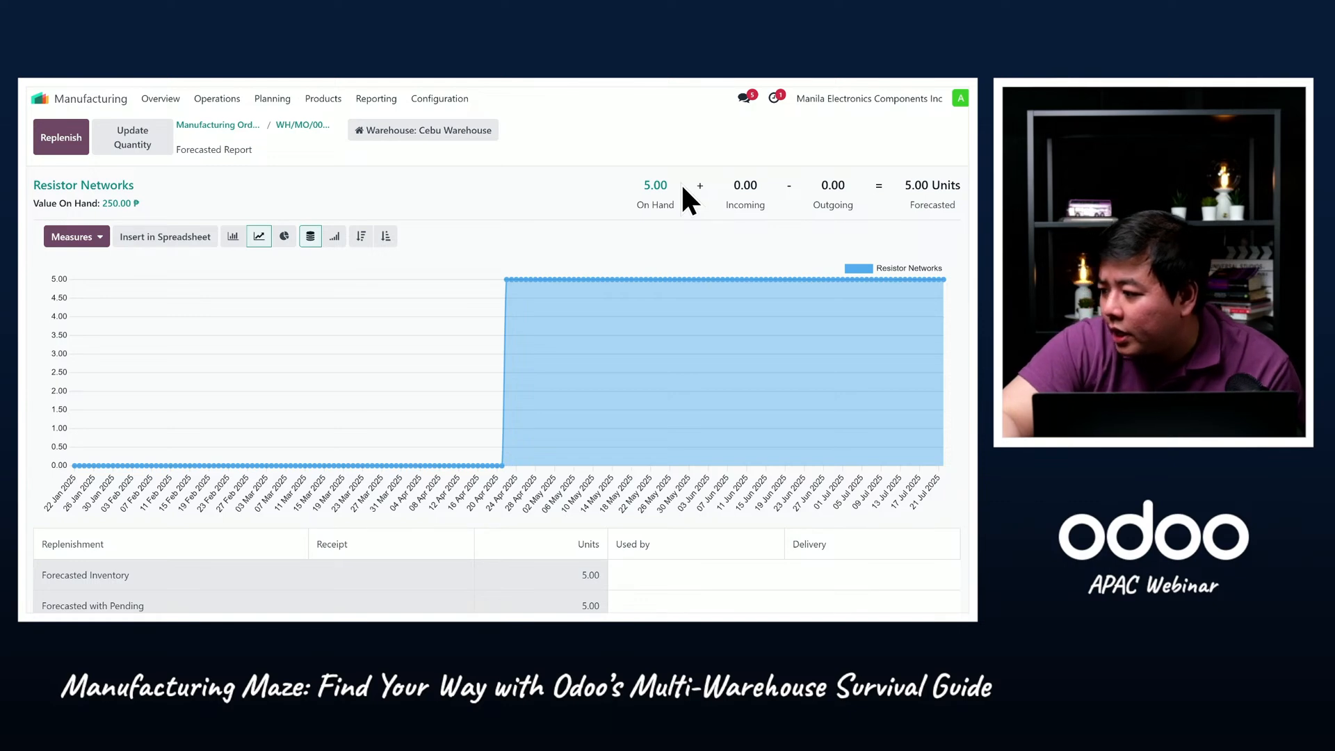
Step: Open the Resistors product's bill of materials and show its list of operations
left_click(324, 98)
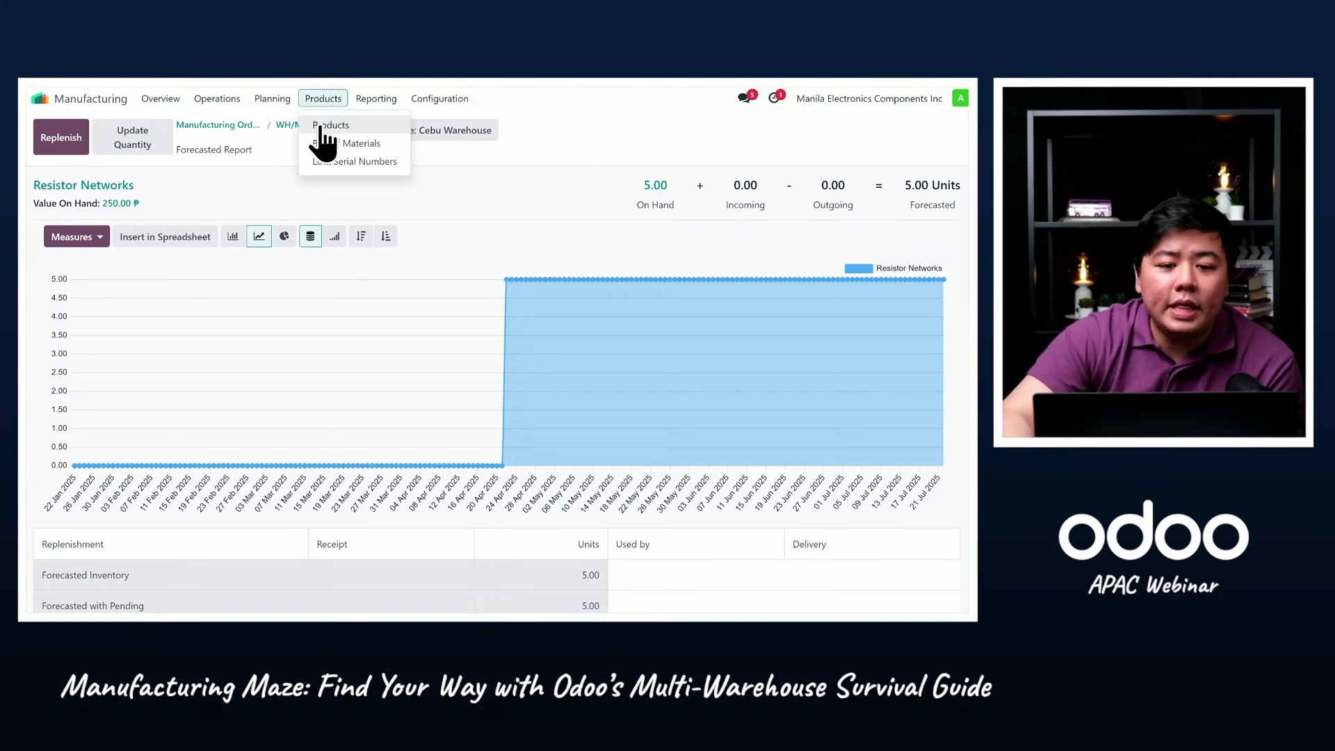
left_click(321, 126)
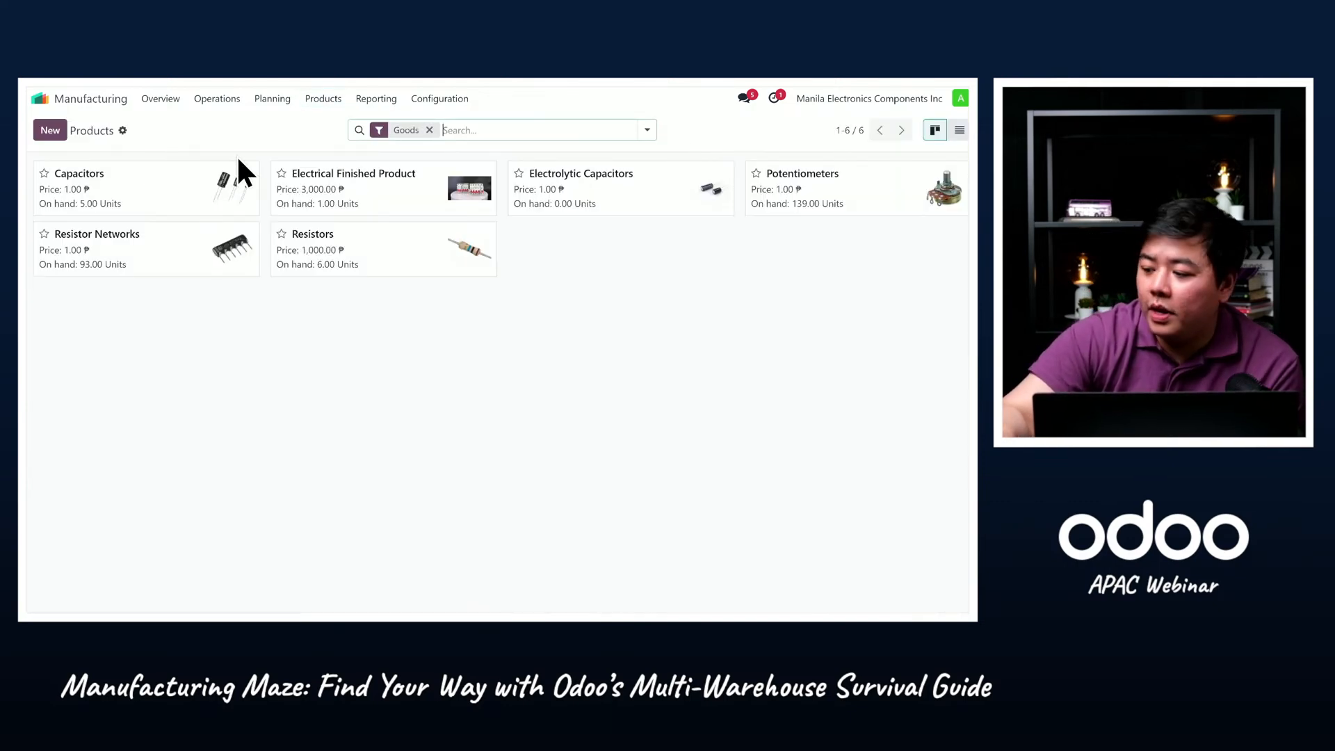
left_click(435, 261)
left_click(536, 125)
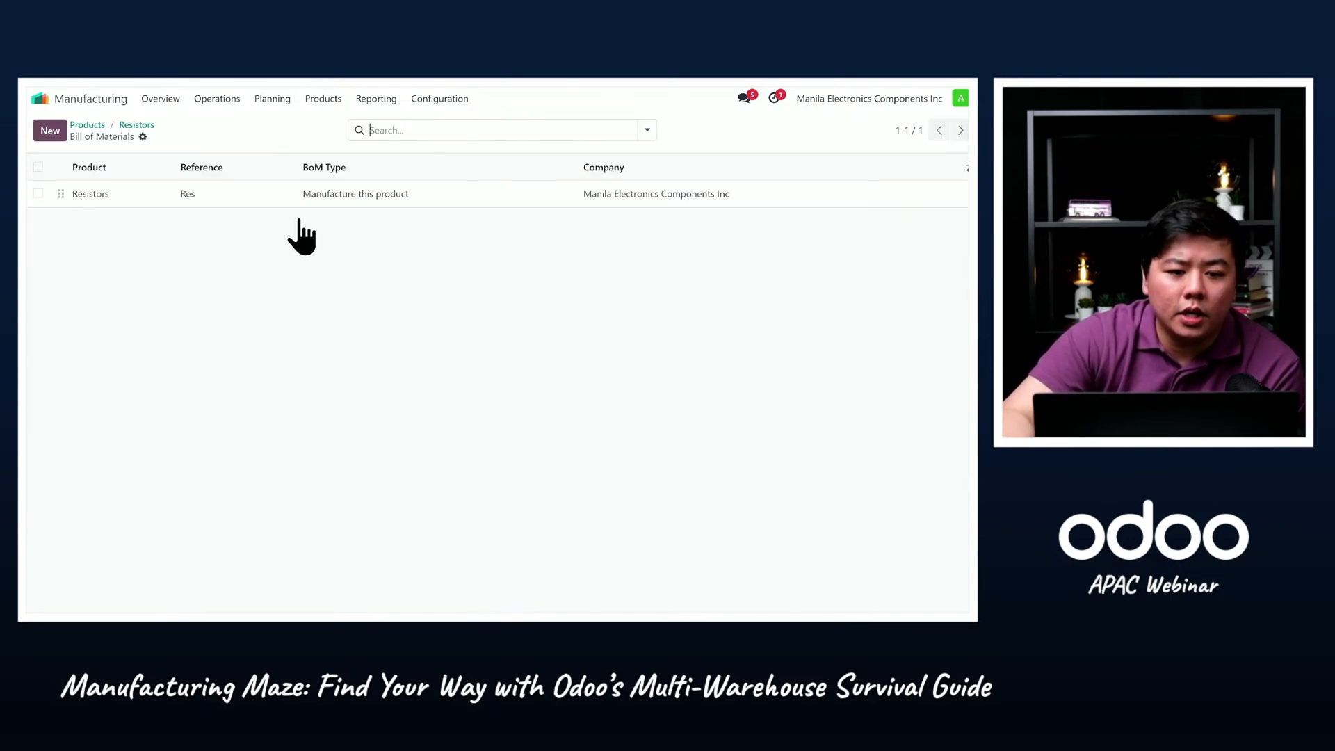
left_click(212, 193)
left_click(167, 299)
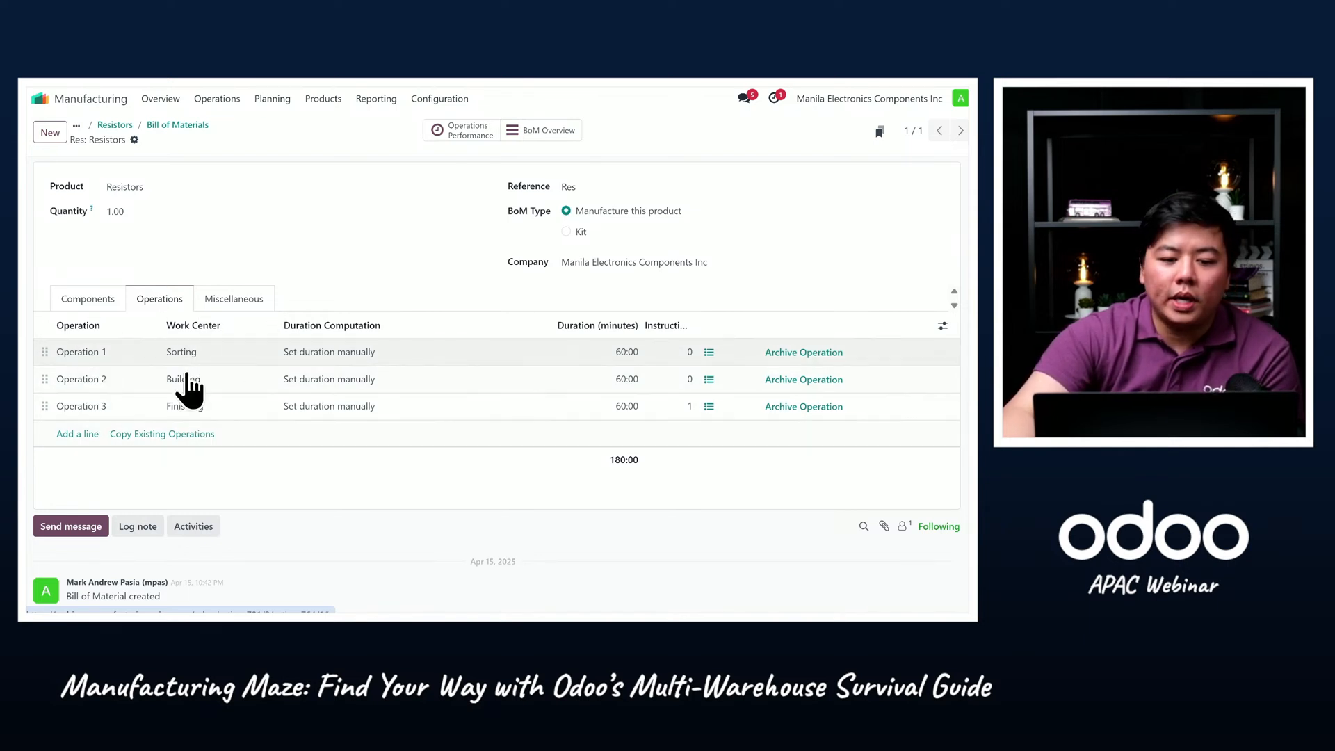
Step: Examine the work center, worksheet format and duration computation options for a new operation, then close it without saving
left_click(80, 436)
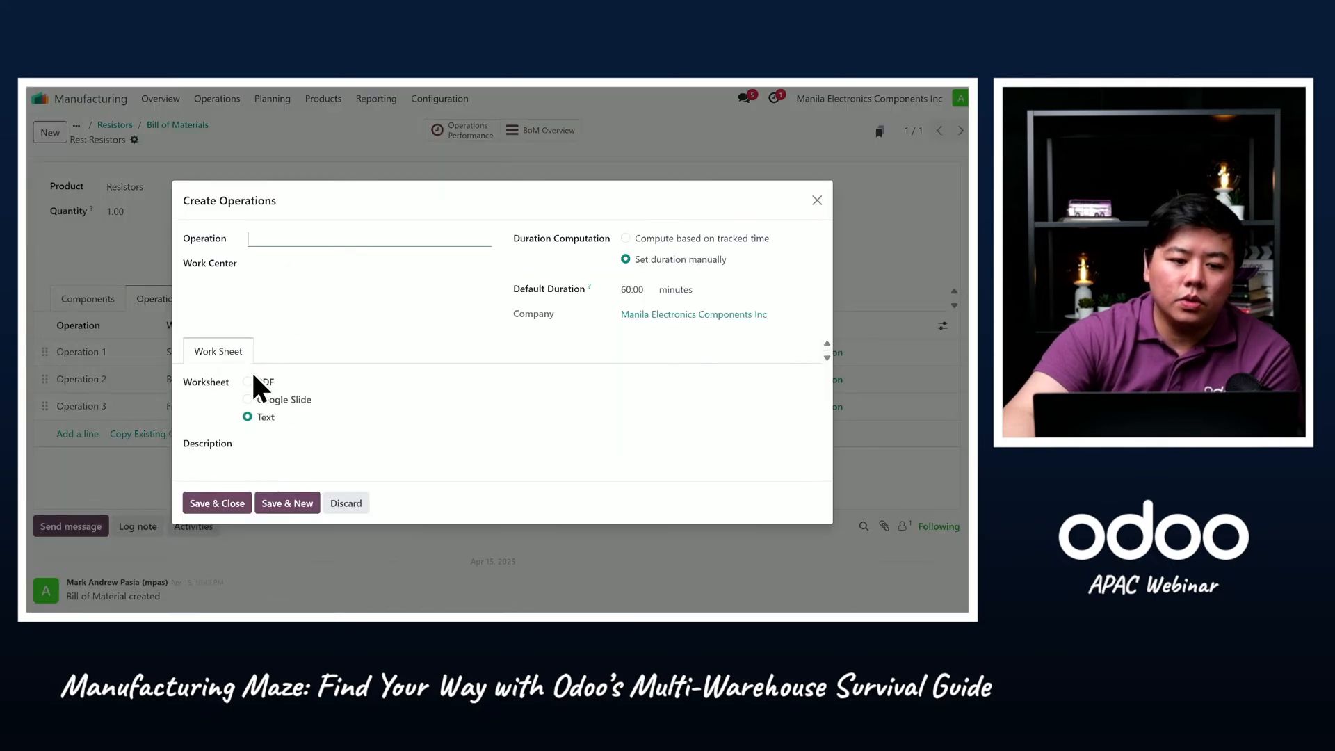
left_click(286, 263)
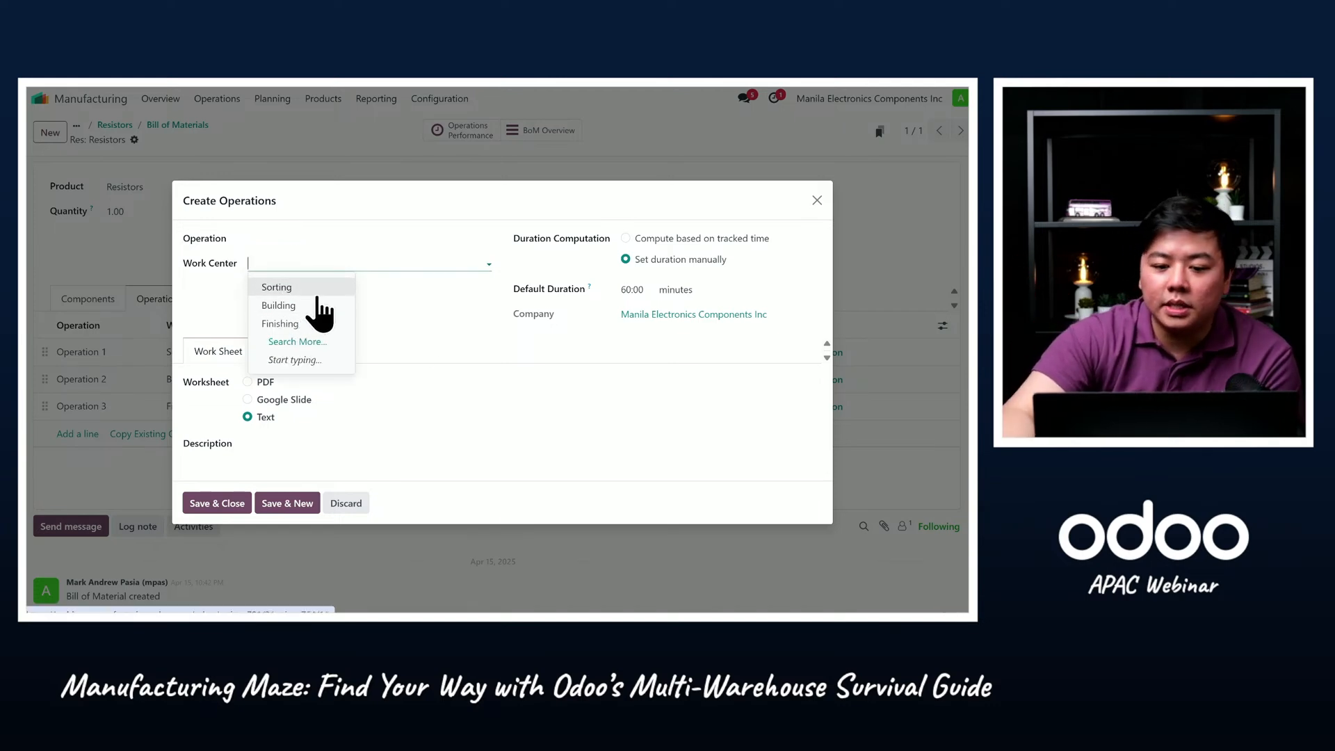
left_click(437, 339)
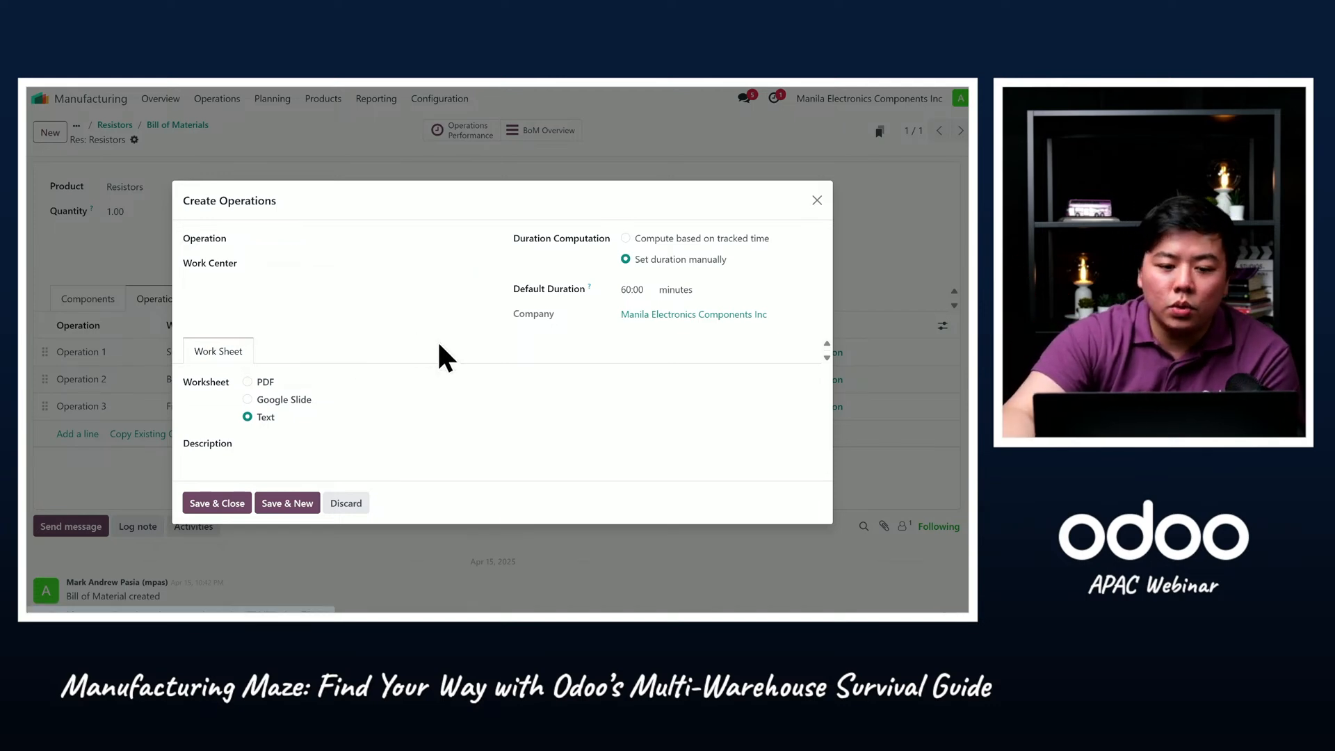
left_click(265, 382)
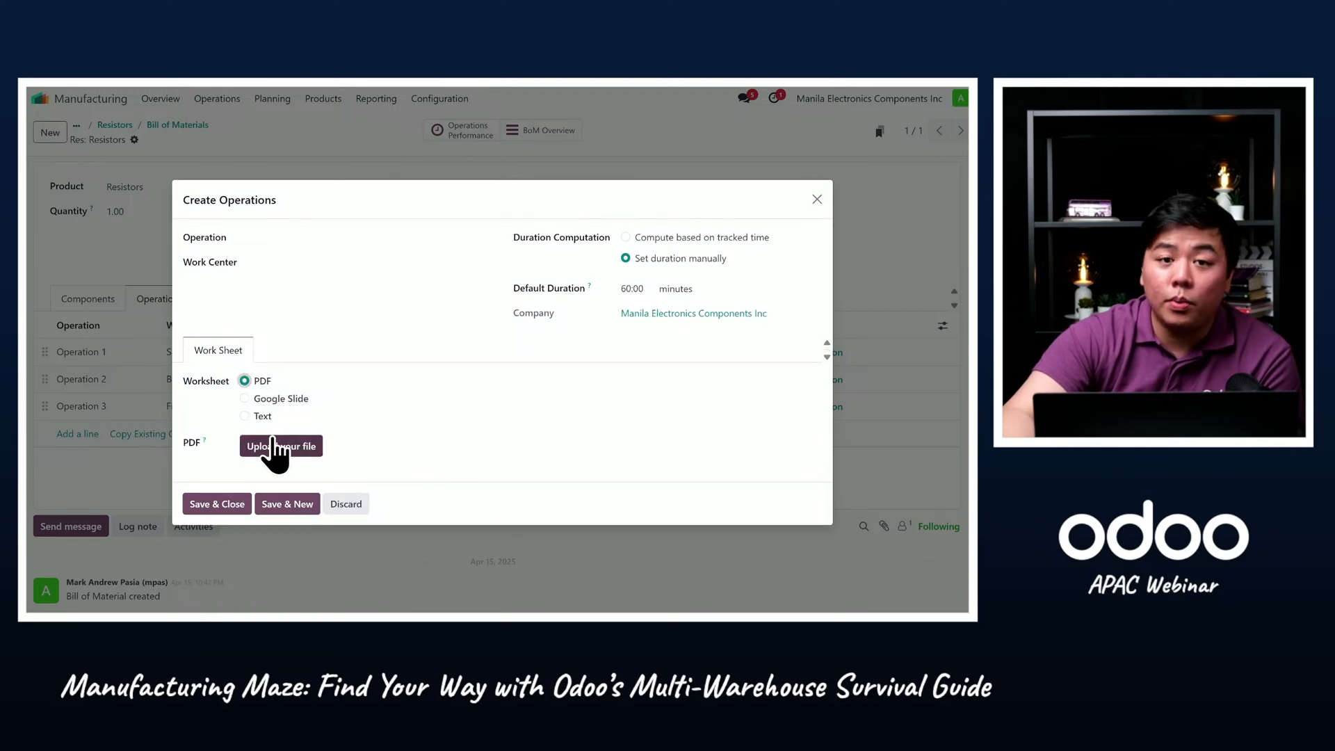
left_click(245, 398)
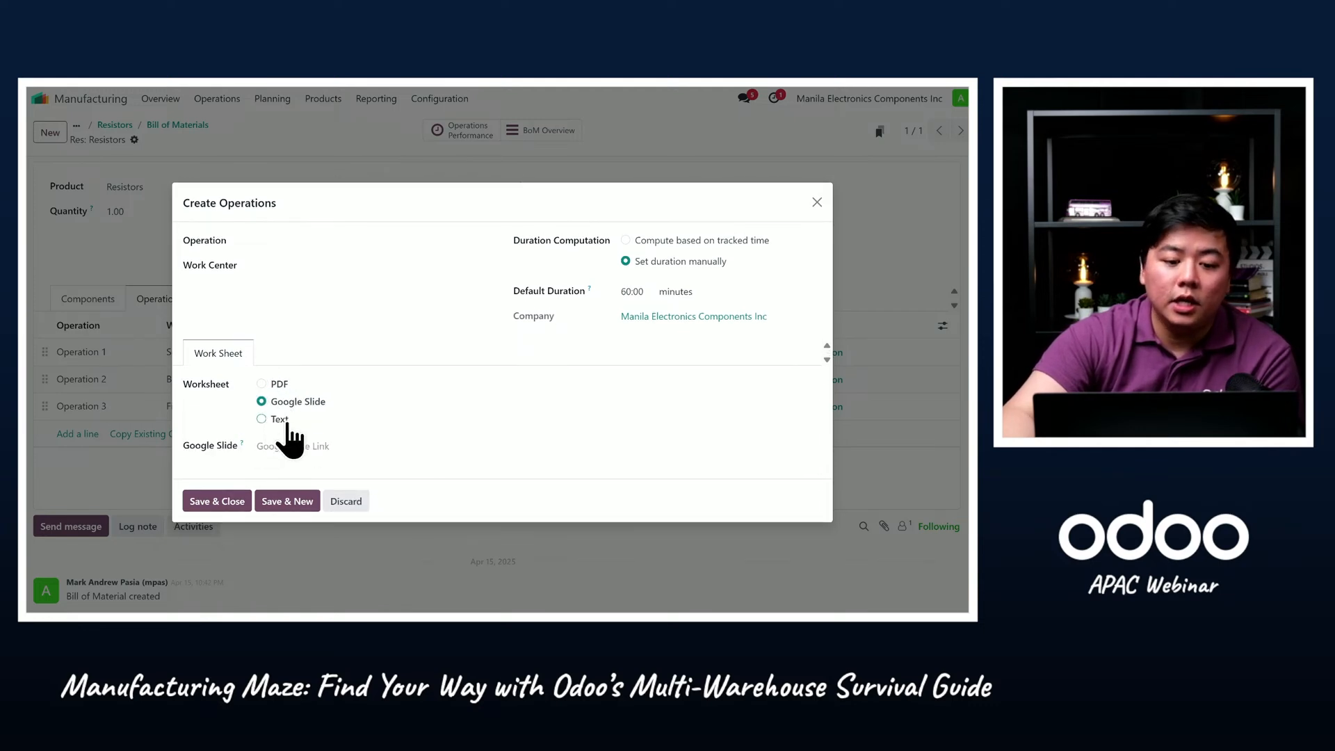
left_click(284, 419)
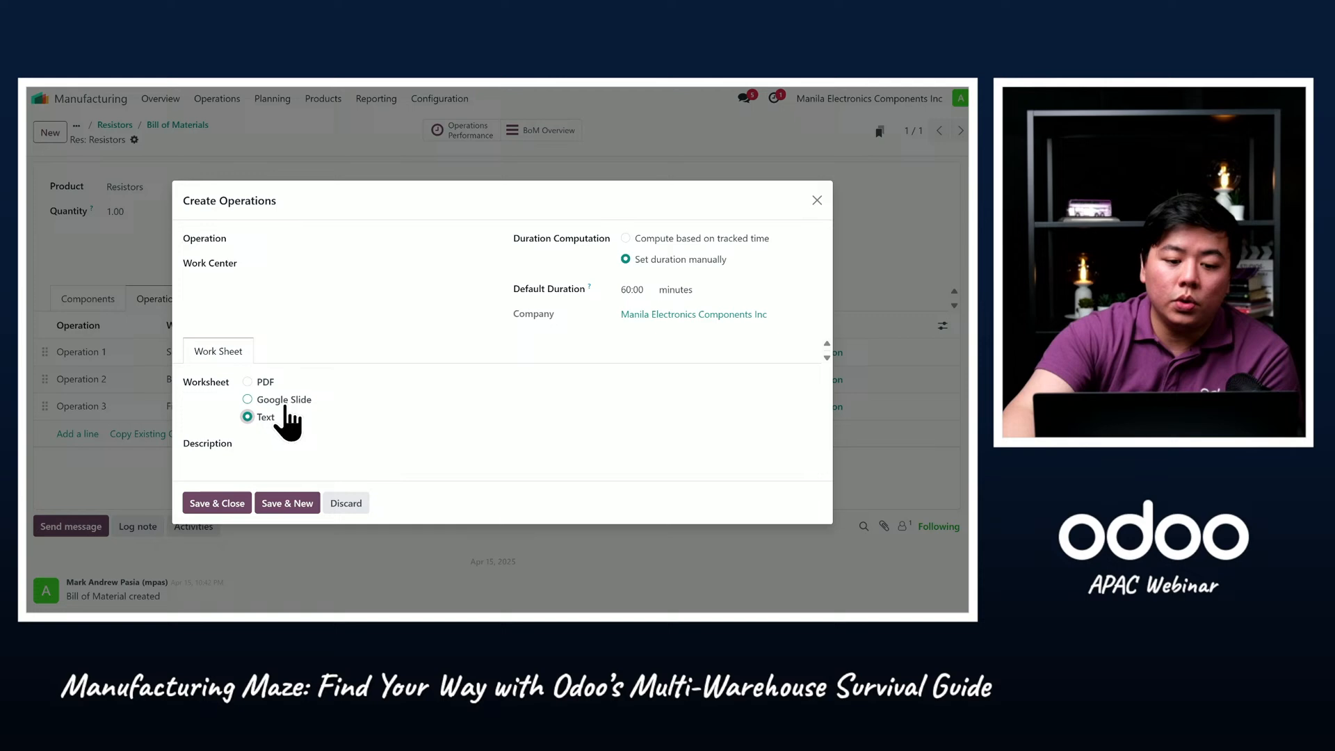
left_click(264, 381)
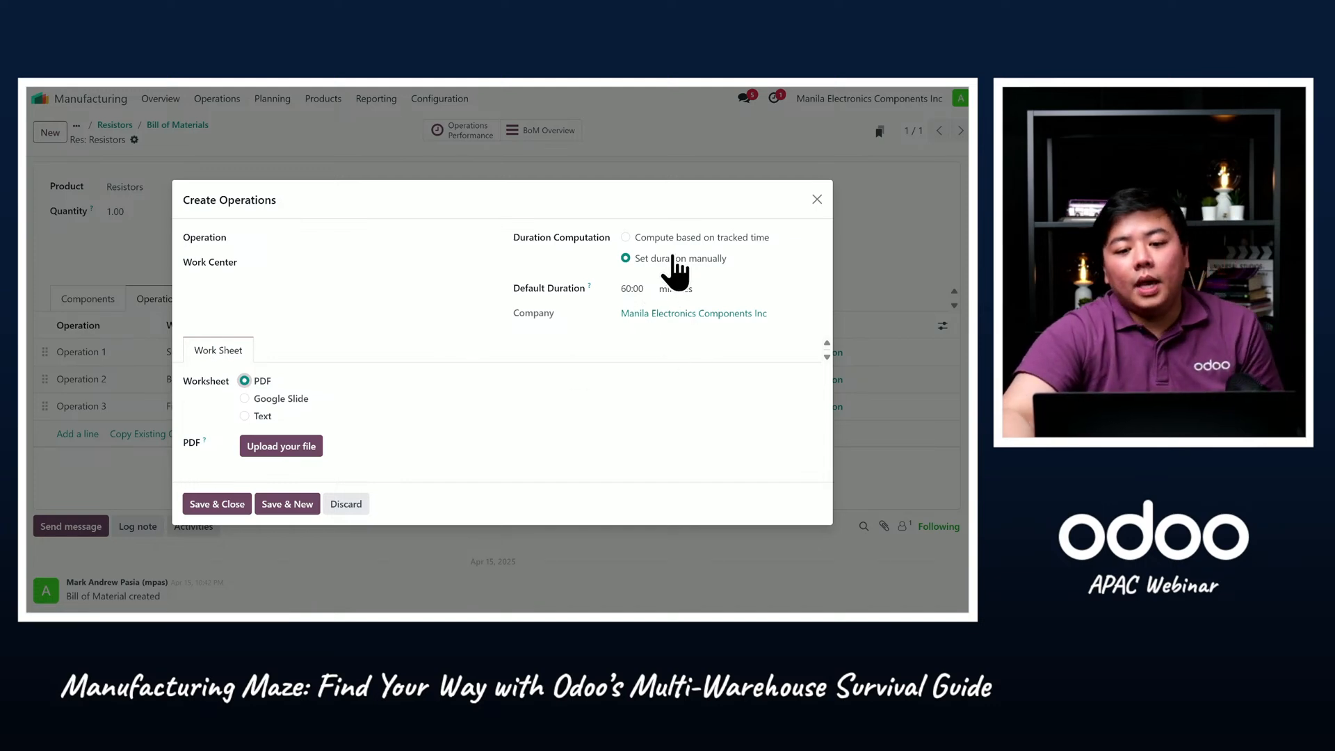
left_click(669, 238)
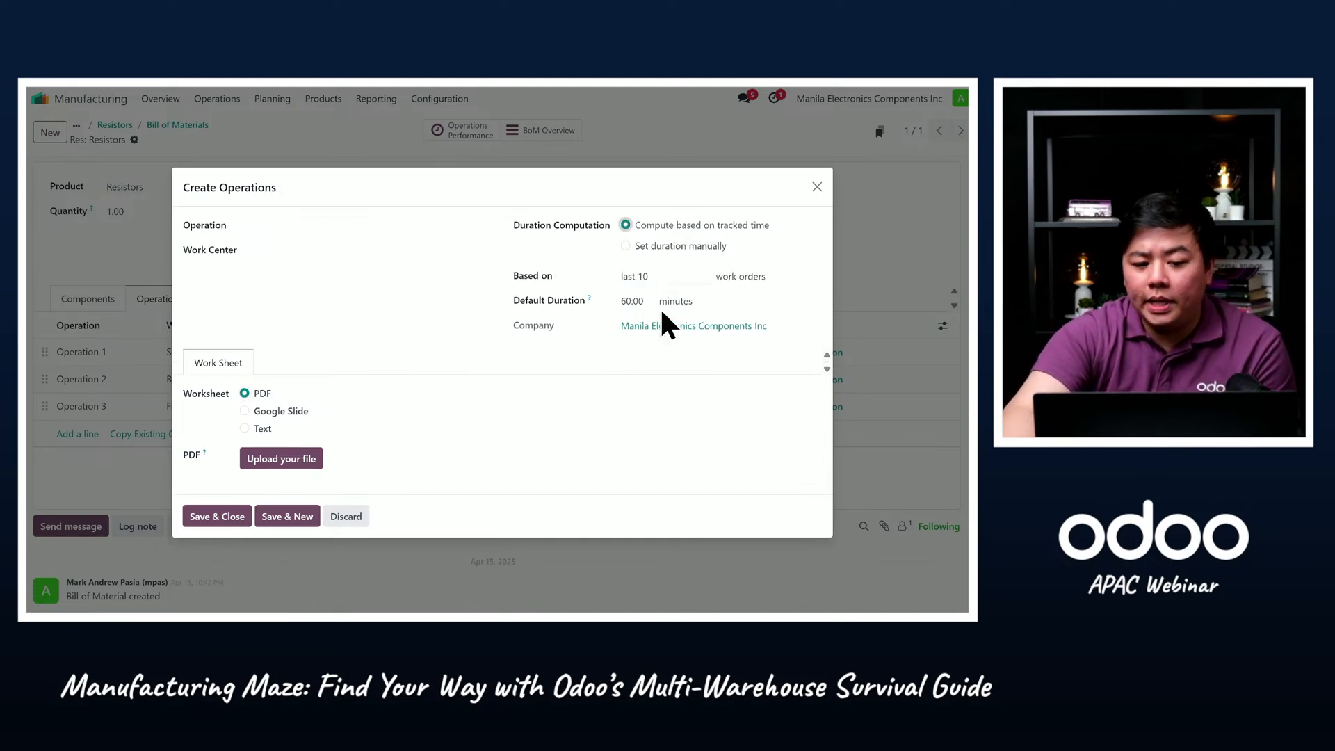
left_click(818, 187)
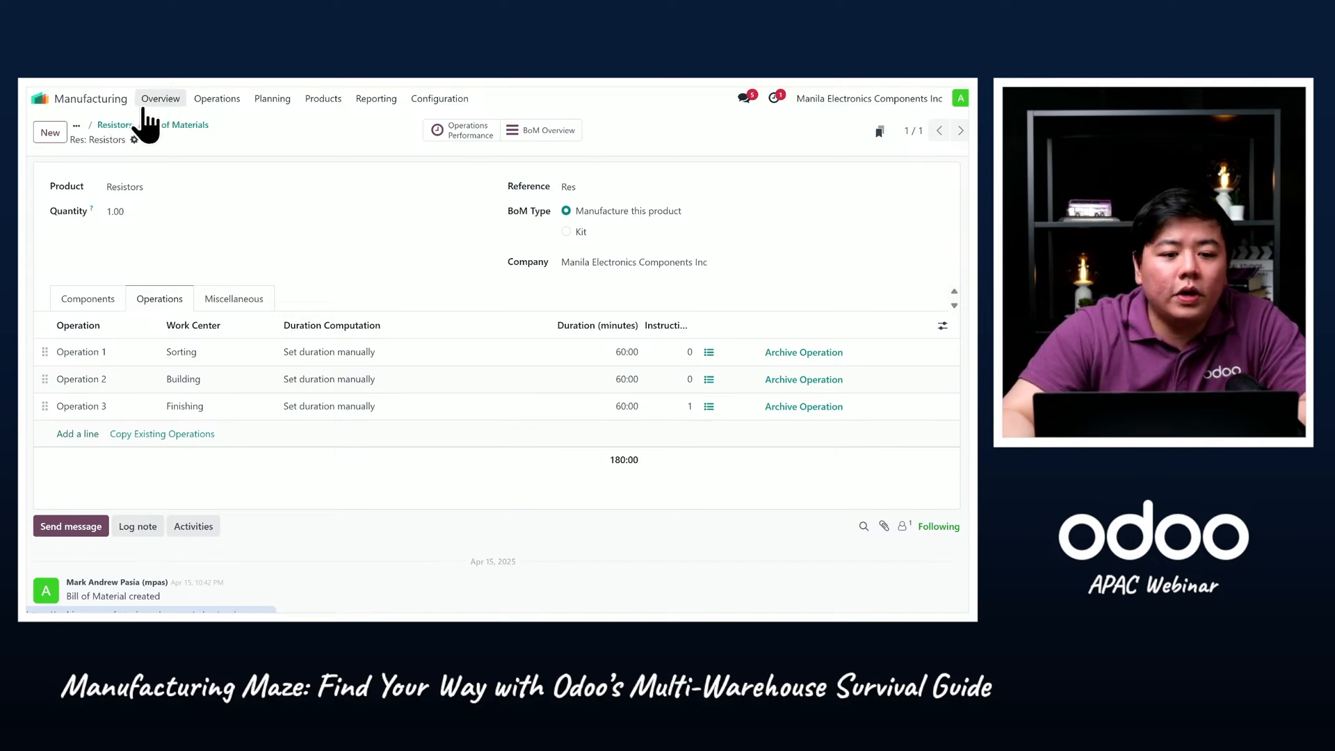
Step: Return to the home screen and search the apps for "in"
left_click(42, 98)
type("in")
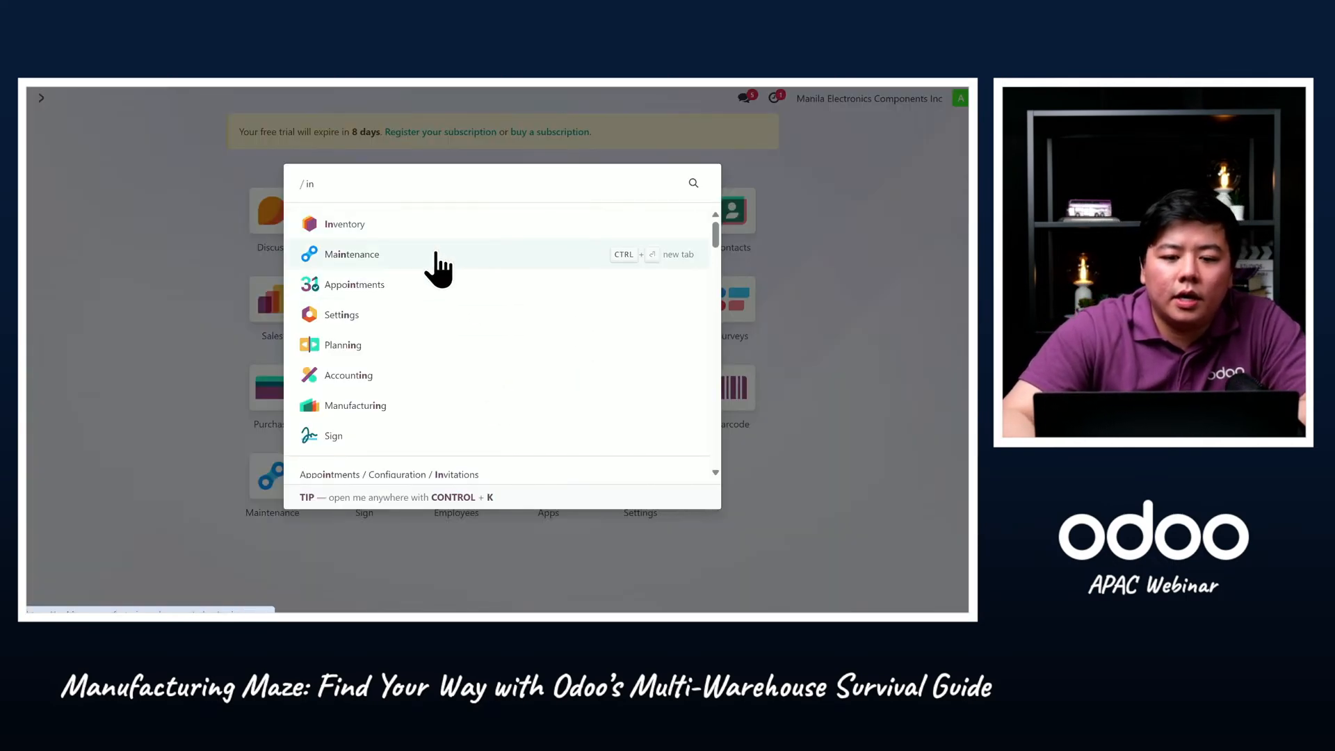